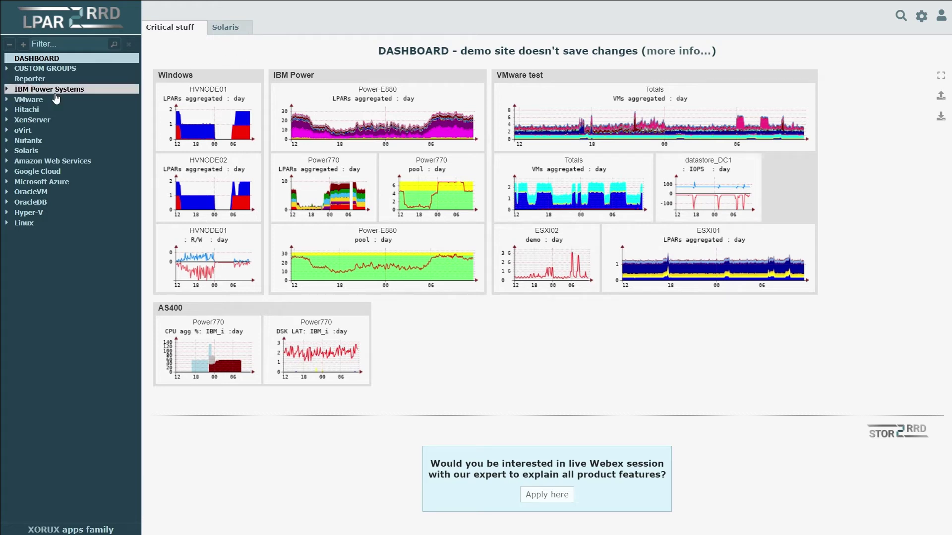
Step: Expand IBM Power Systems and HMC Totals in the tree and open hmc1's totals page
click(56, 92)
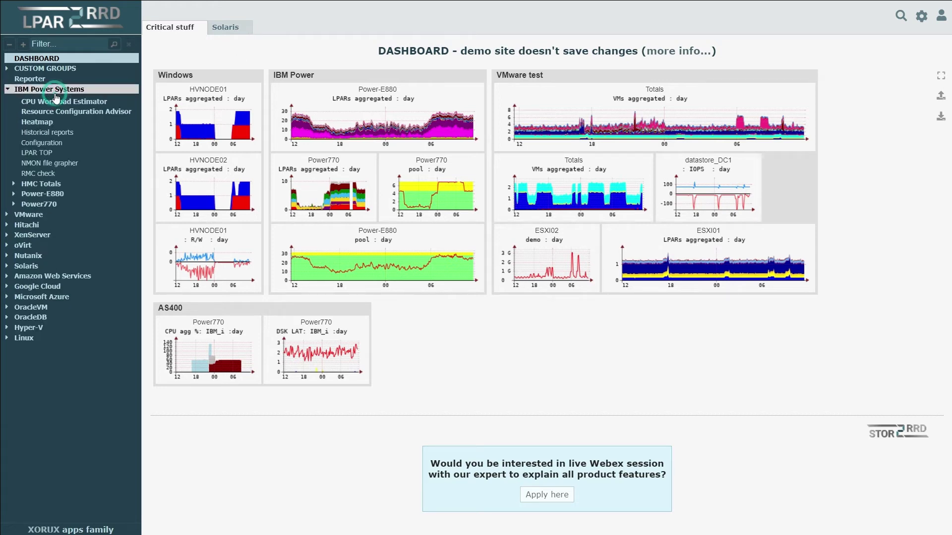
click(39, 186)
click(37, 197)
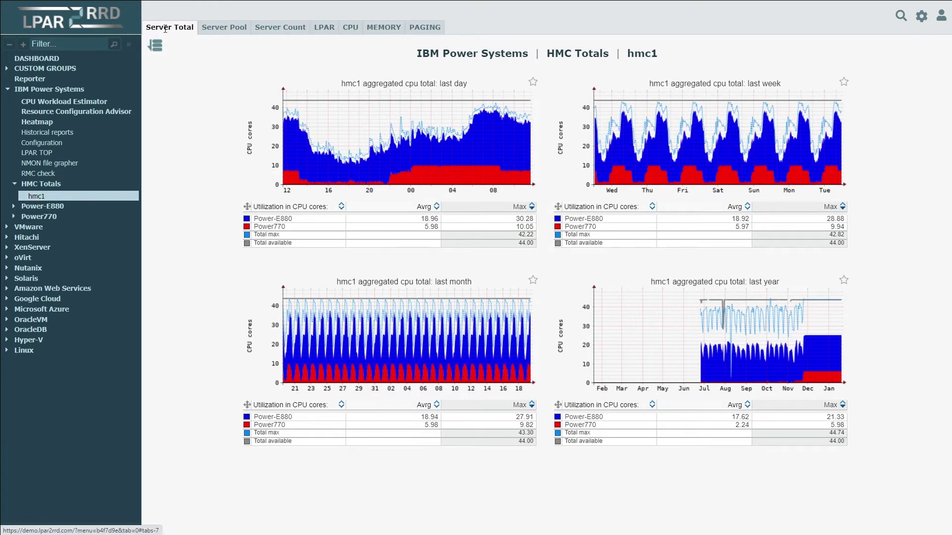
Step: View hmc1's Server Pool, Server Count, LPAR and CPU graphs, ending on the per-LPAR CPU tab
click(219, 29)
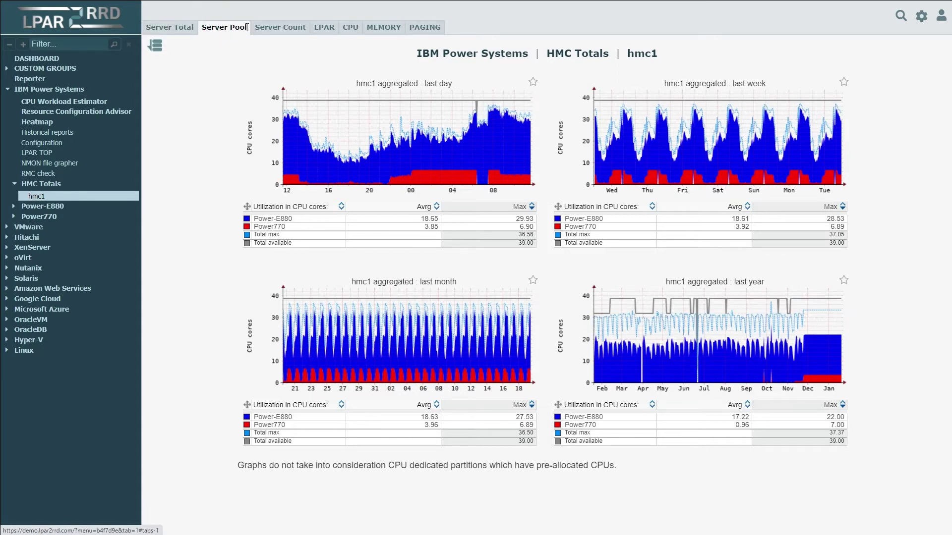
click(269, 26)
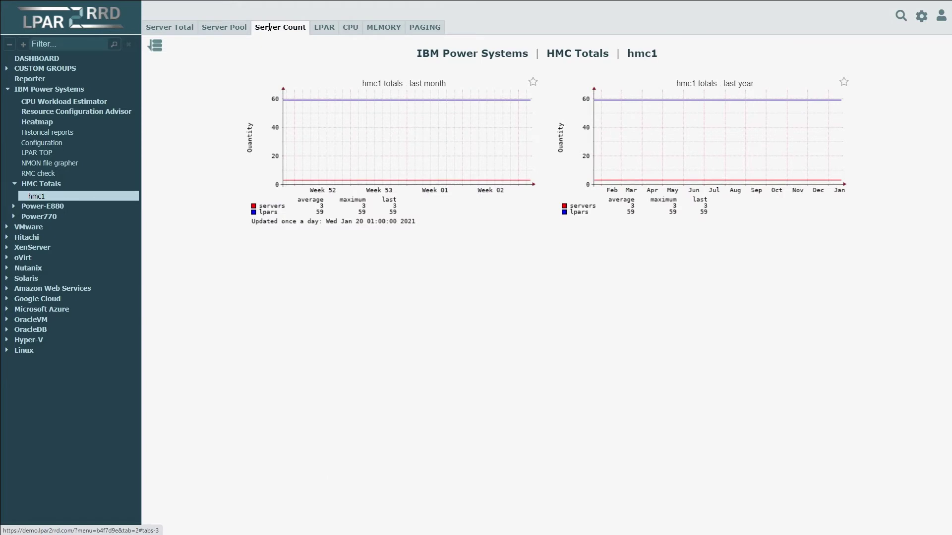
click(318, 29)
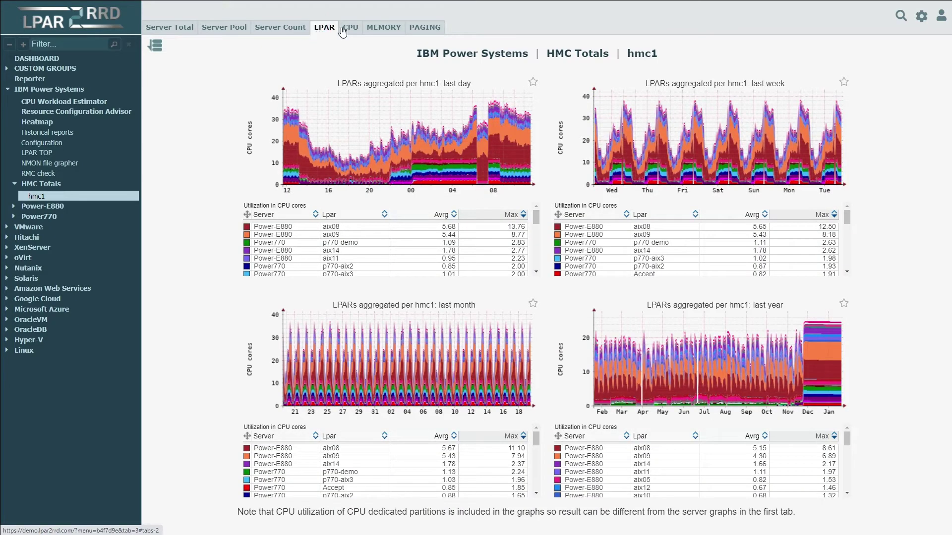
click(347, 31)
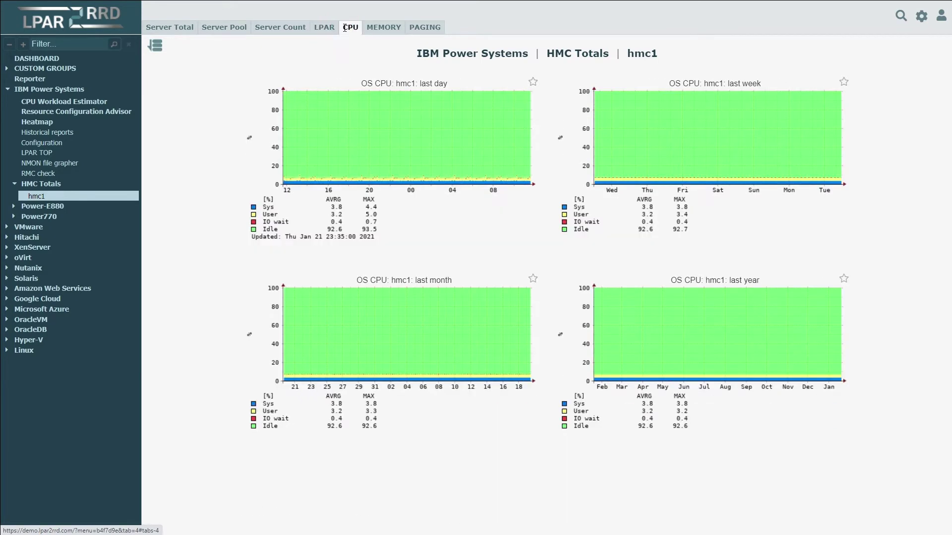
click(326, 30)
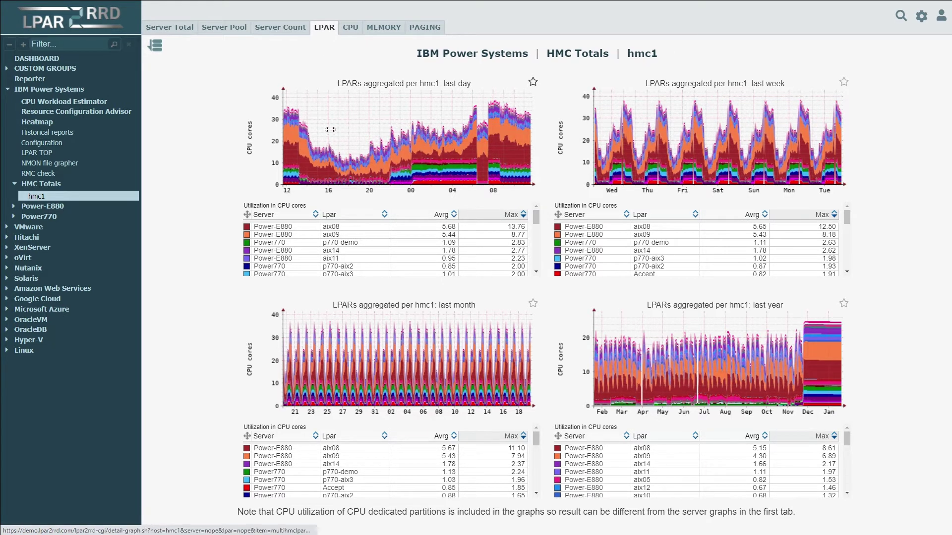
drag(333, 148, 414, 147)
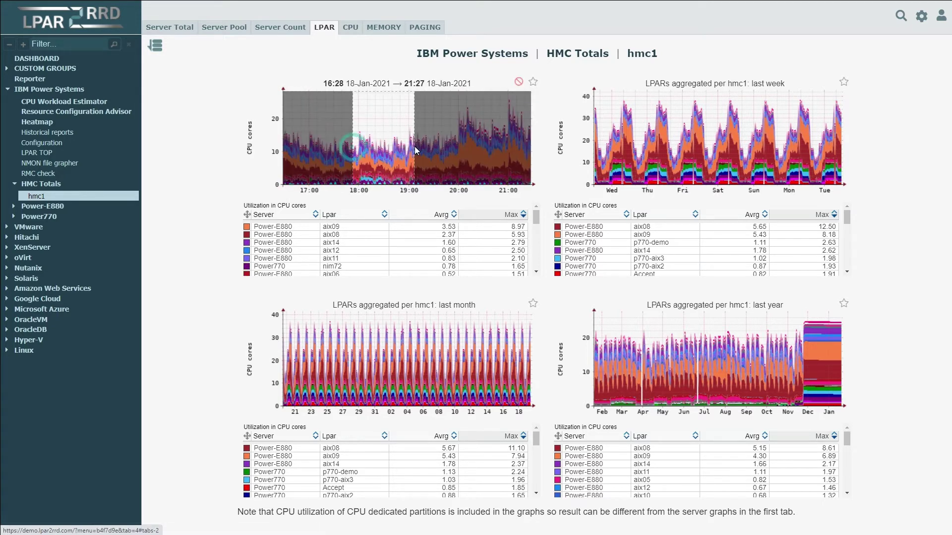
click(518, 82)
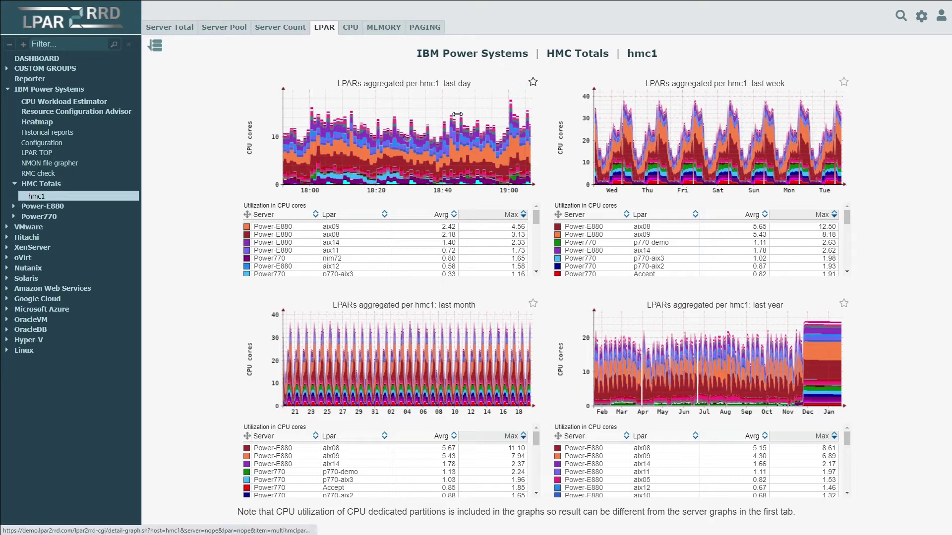
click(412, 138)
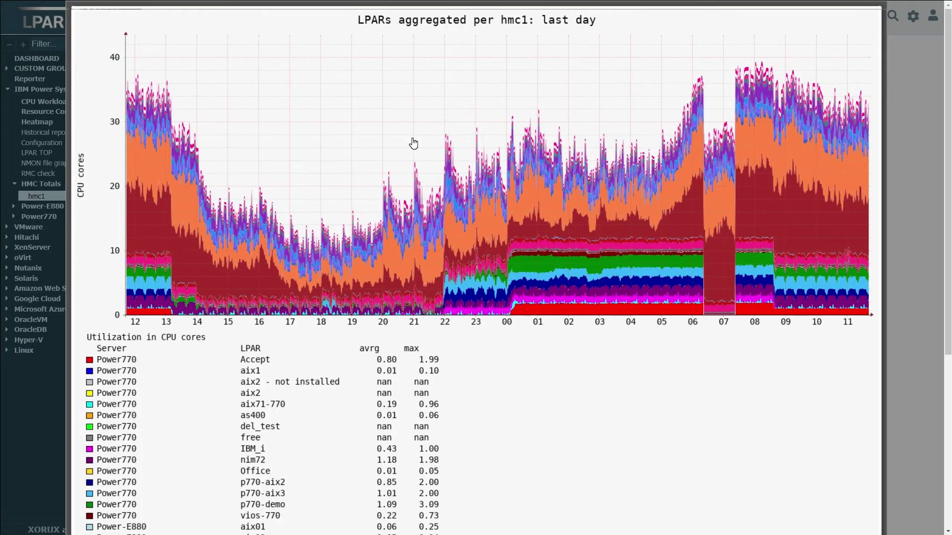
click(413, 143)
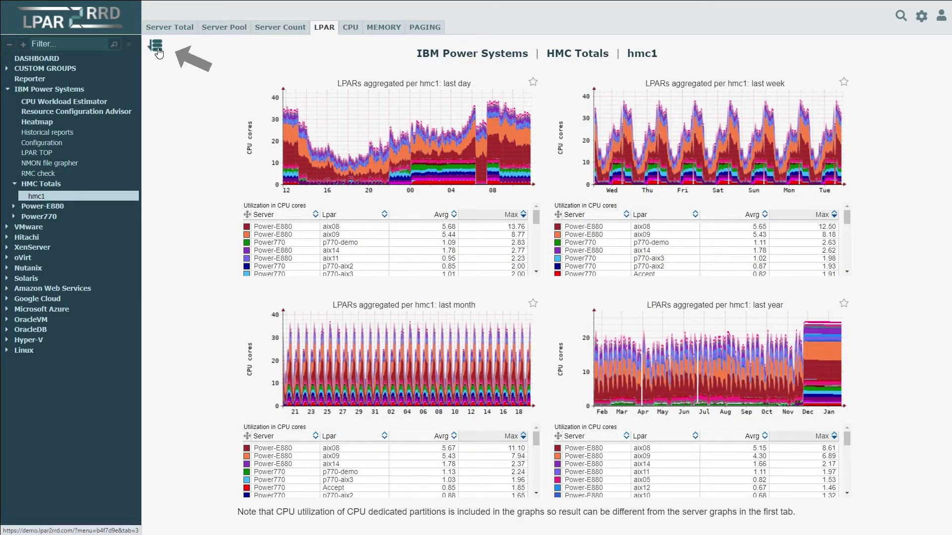
click(157, 48)
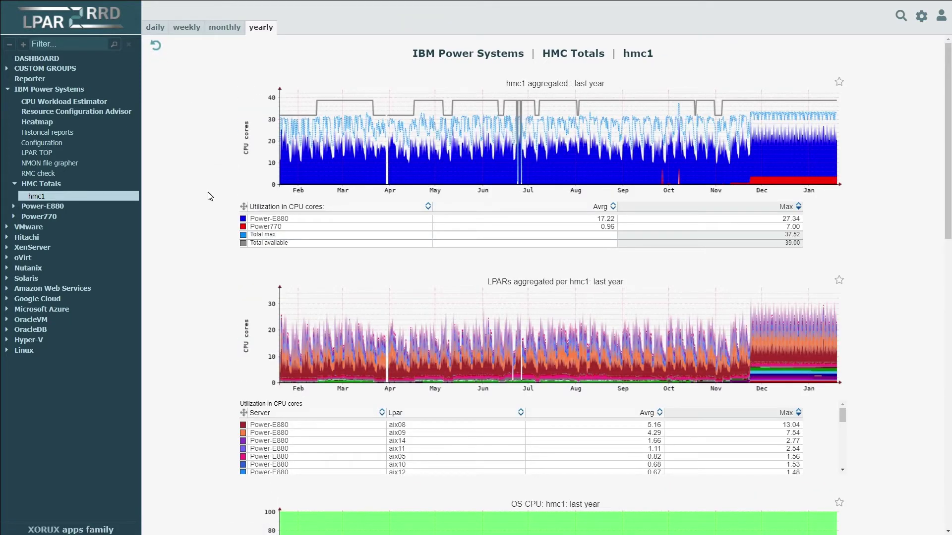
scroll(210, 196, down, 5)
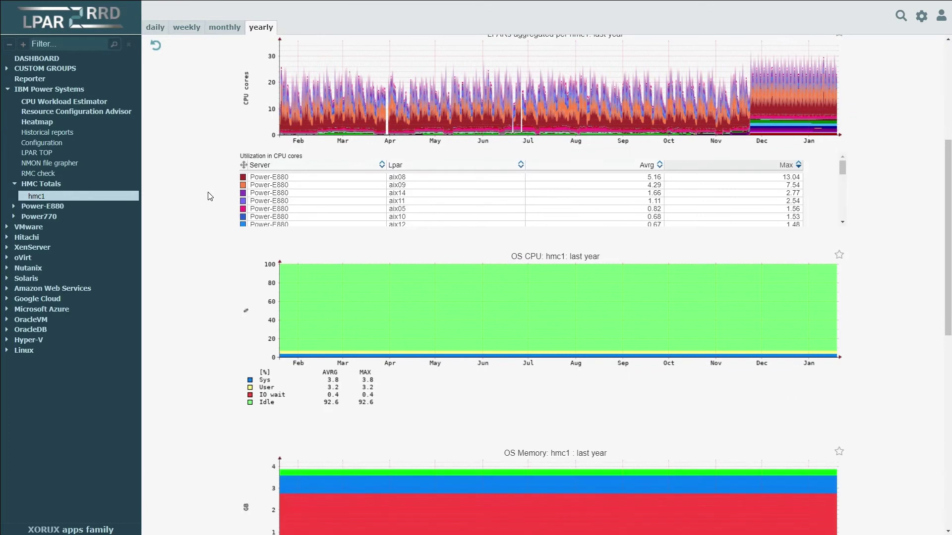
scroll(211, 196, up, 5)
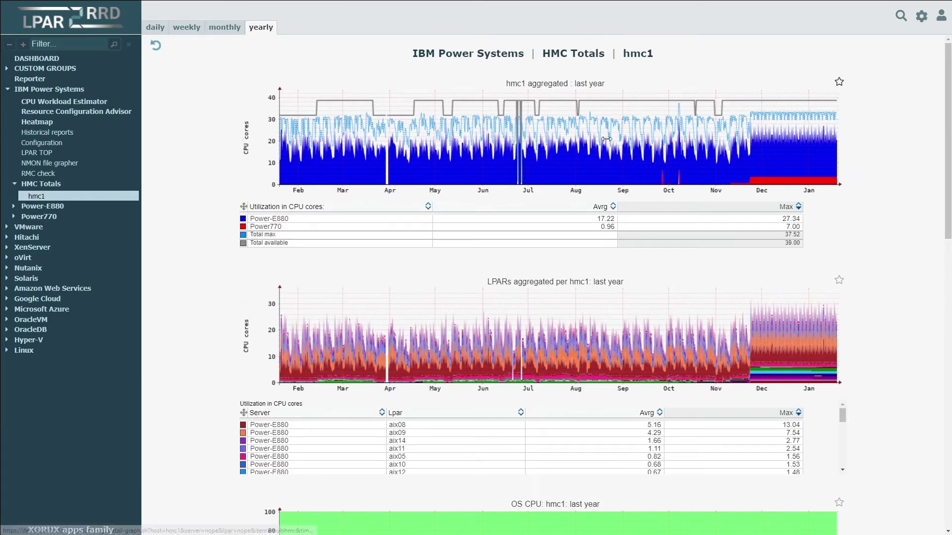
drag(595, 137, 649, 137)
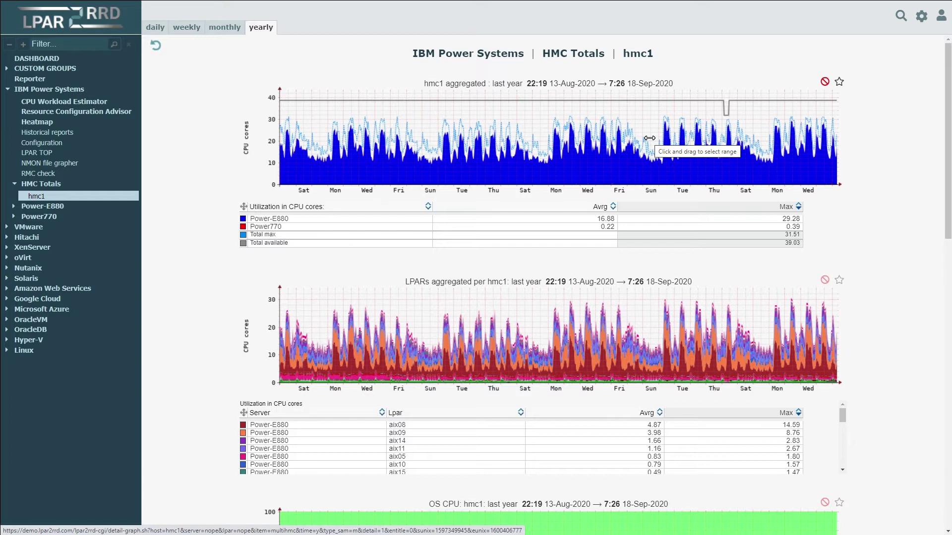
click(824, 83)
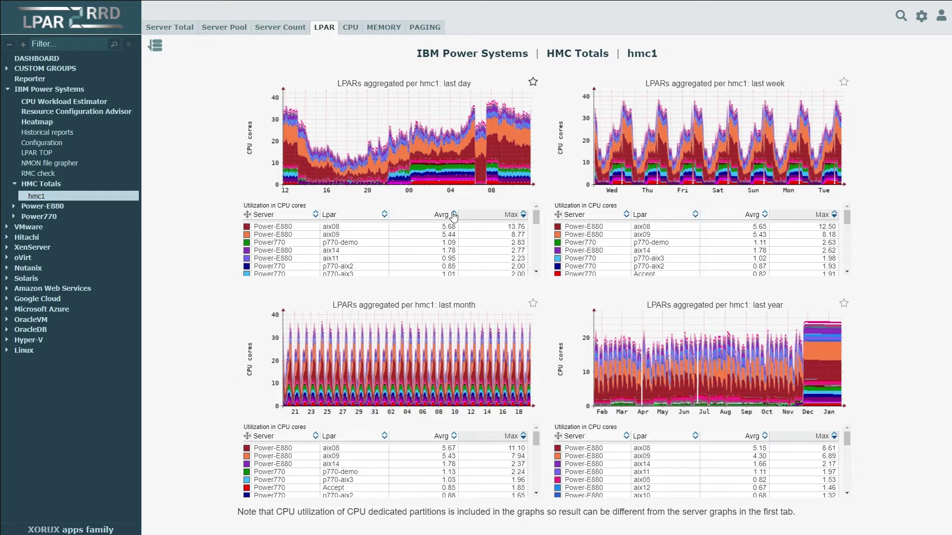
Step: Sort the last-day LPAR table by Avrg and by Max, then filter Lpar by vio and clear it
click(452, 215)
click(452, 214)
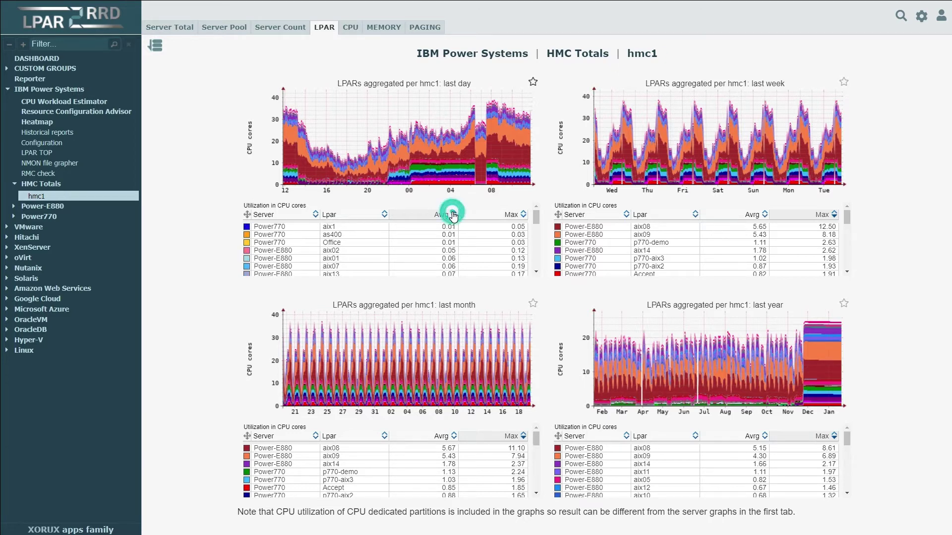
click(520, 216)
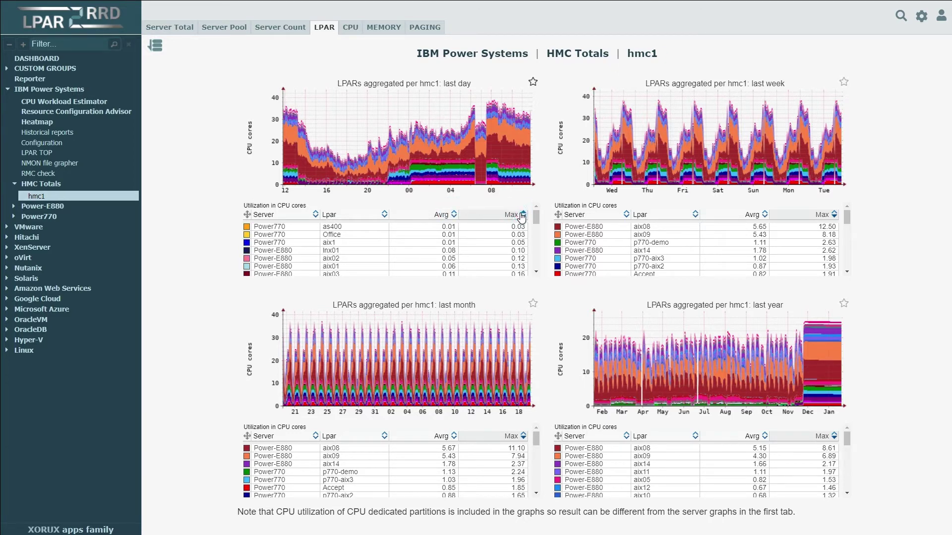
click(520, 216)
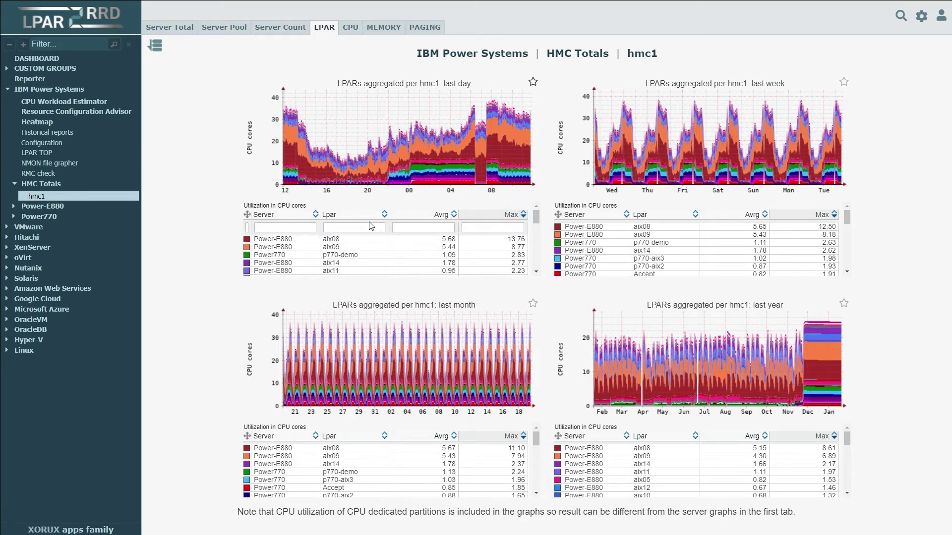
click(367, 226)
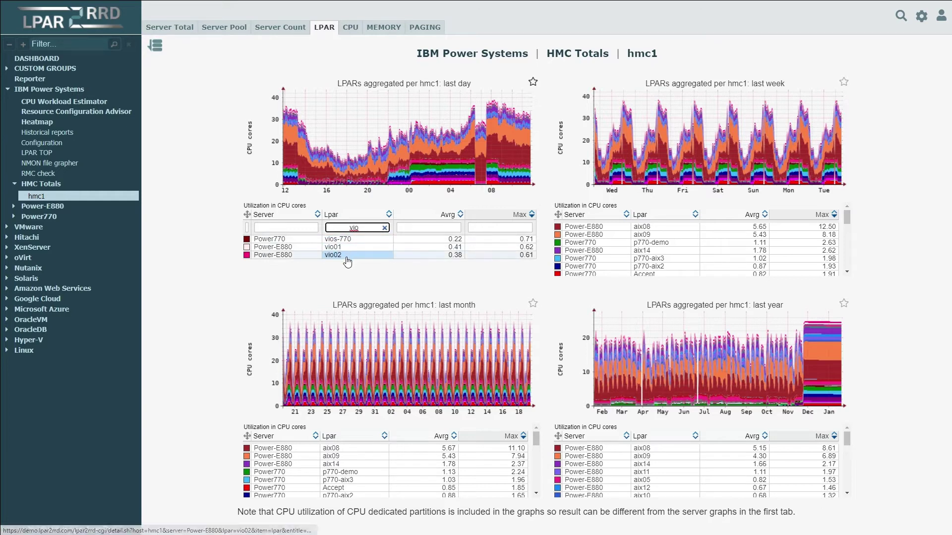
click(385, 228)
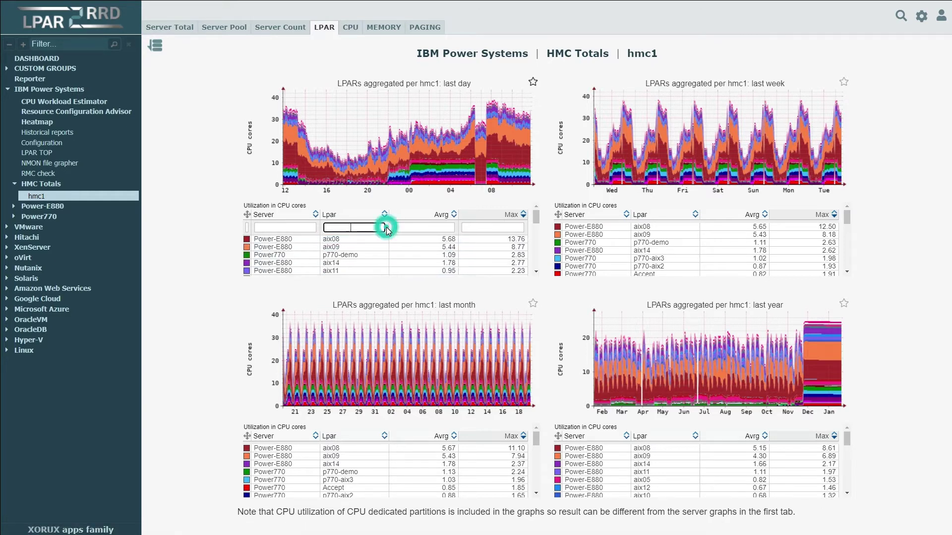
Step: Preview aix08's last-day CPU graph, then open the Power-E880 server's CPU page
click(249, 242)
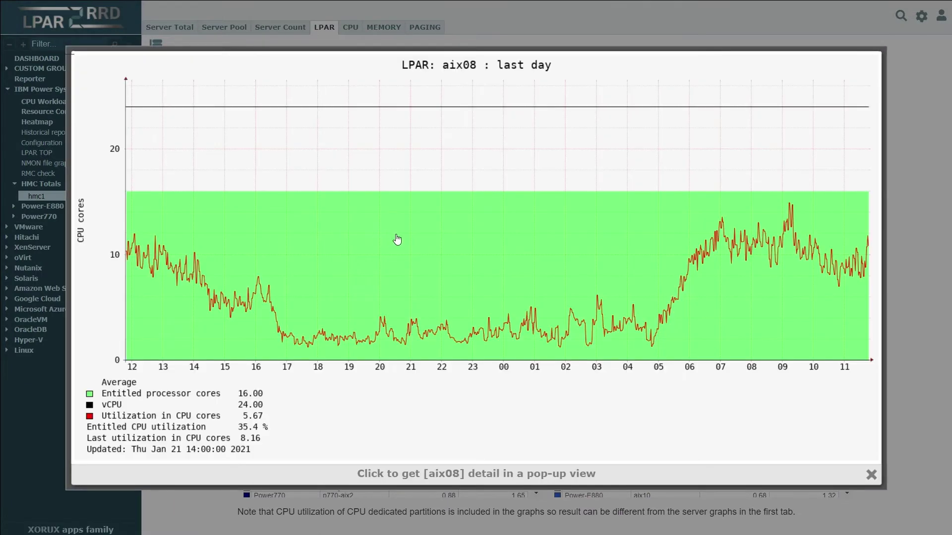
click(464, 248)
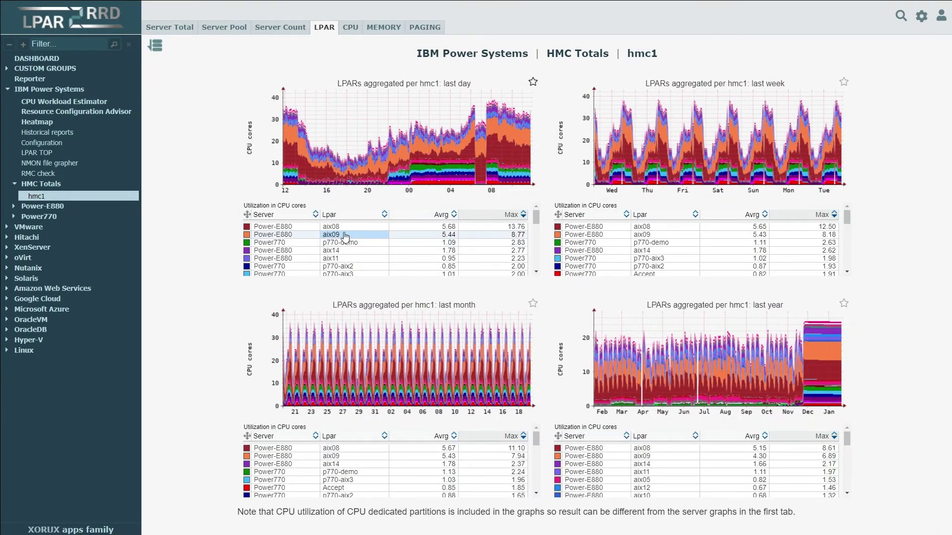
click(276, 227)
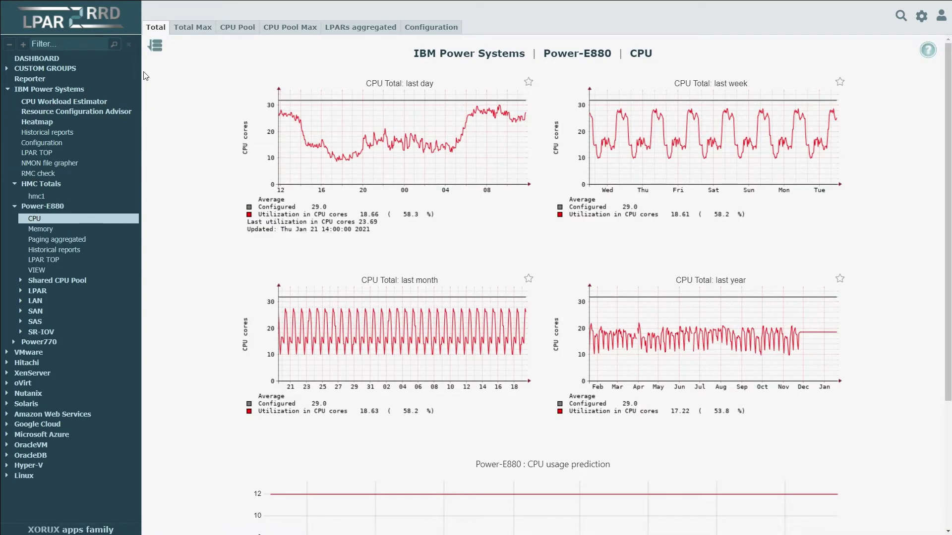
Step: Review Power-E880's Total Max, CPU Pool, CPU Pool Max and LPARs aggregated graphs, then open its Memory page
click(185, 33)
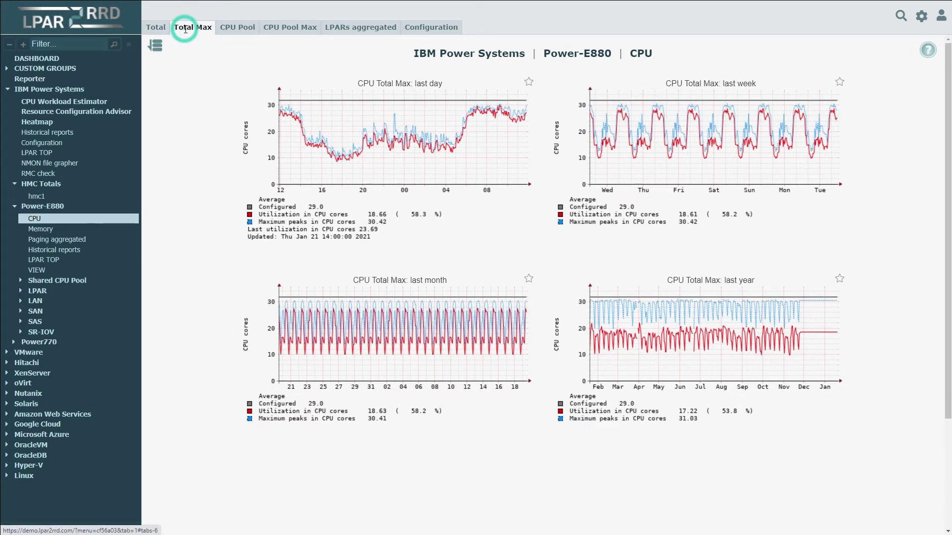
click(236, 31)
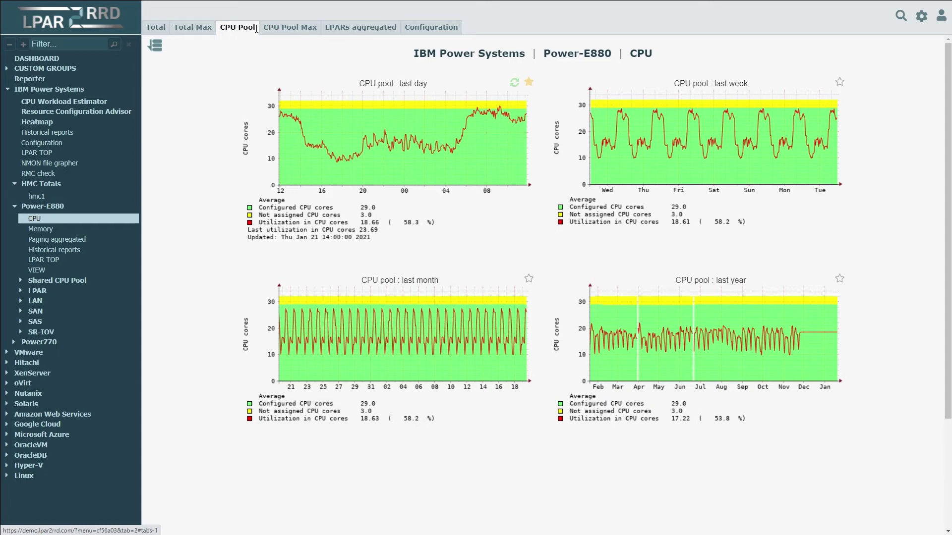
click(300, 32)
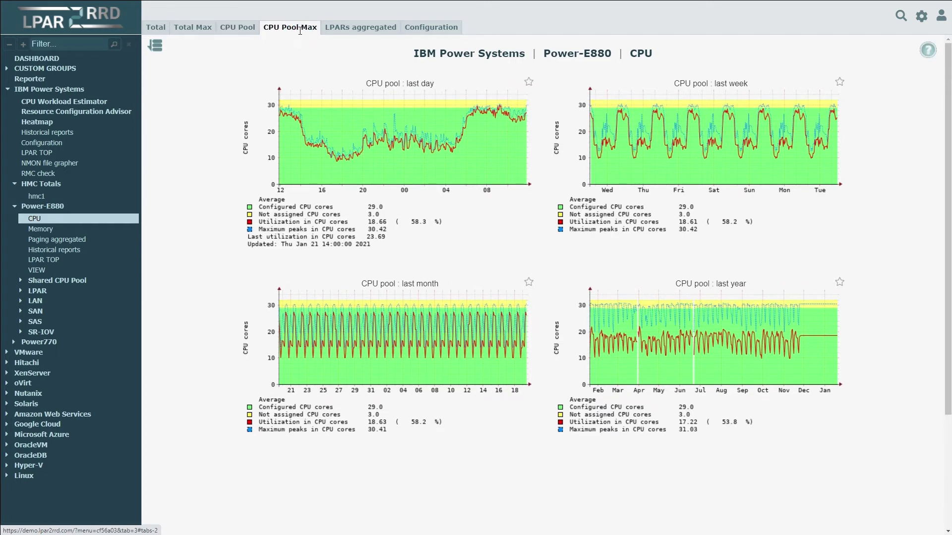
click(351, 32)
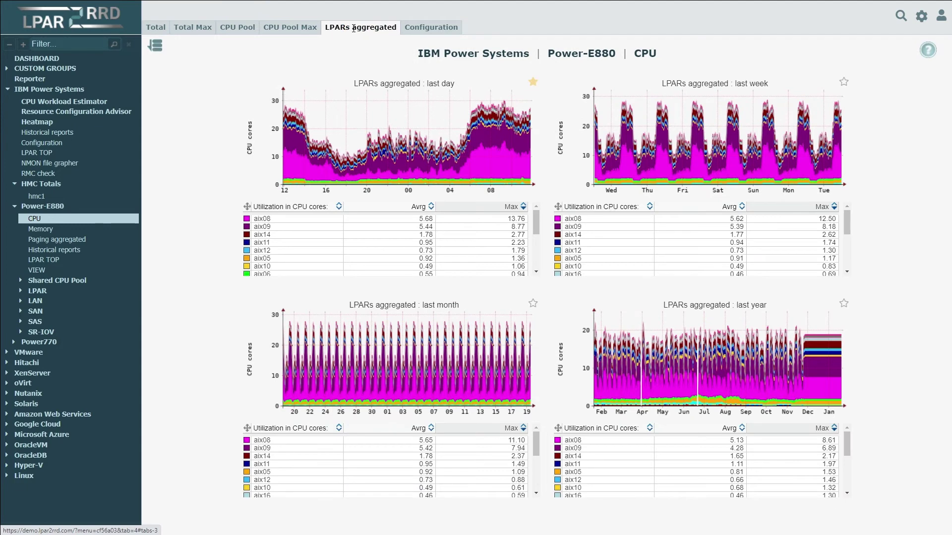
click(45, 230)
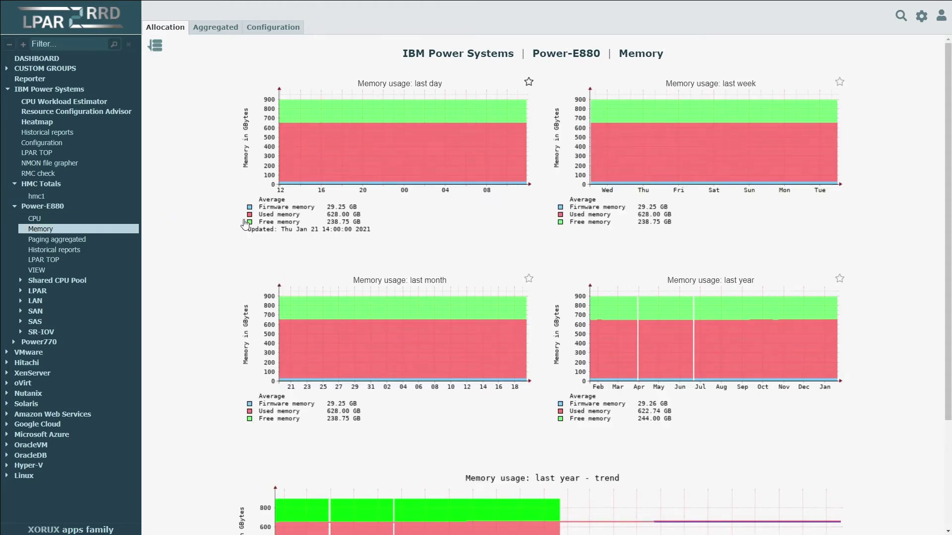
Step: View Power-E880's aggregated memory graphs and Configuration table, then open Historical reports
click(222, 34)
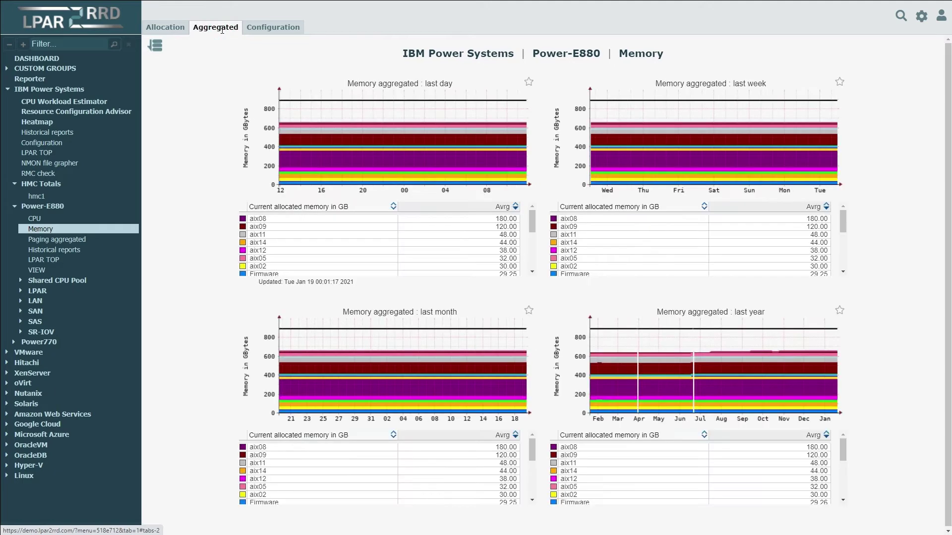
click(263, 31)
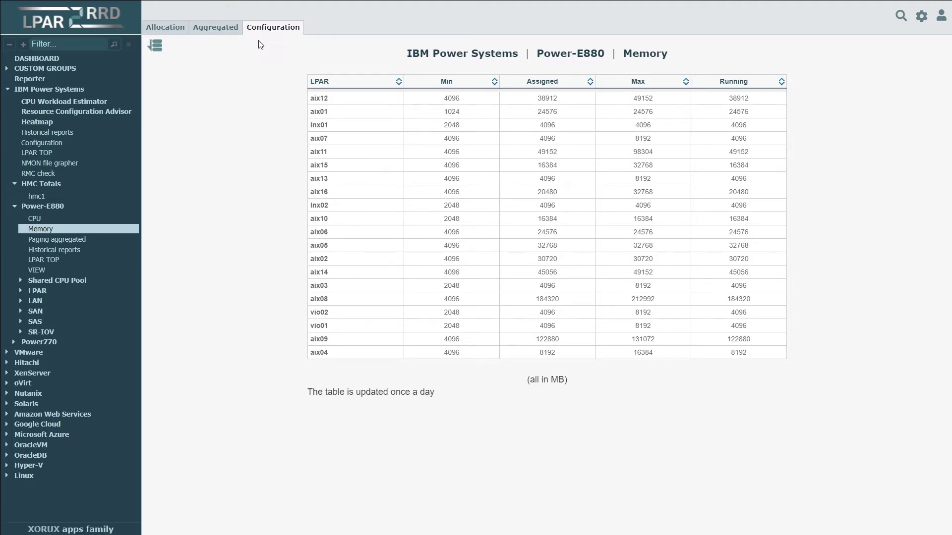
click(55, 137)
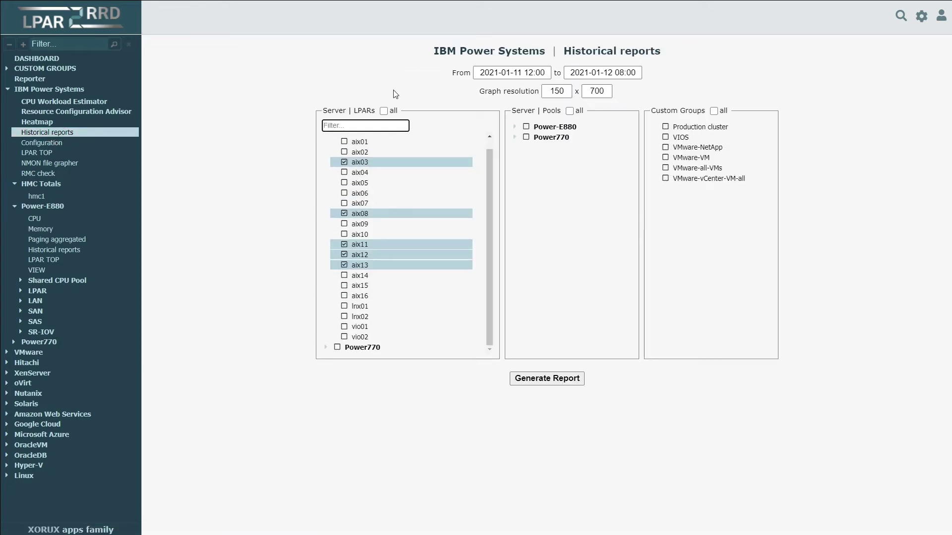
click(494, 74)
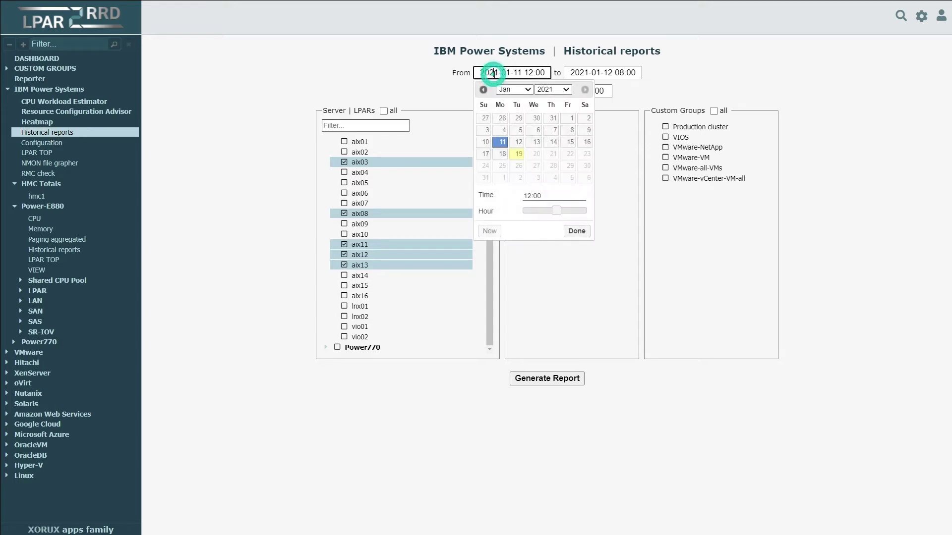
click(513, 143)
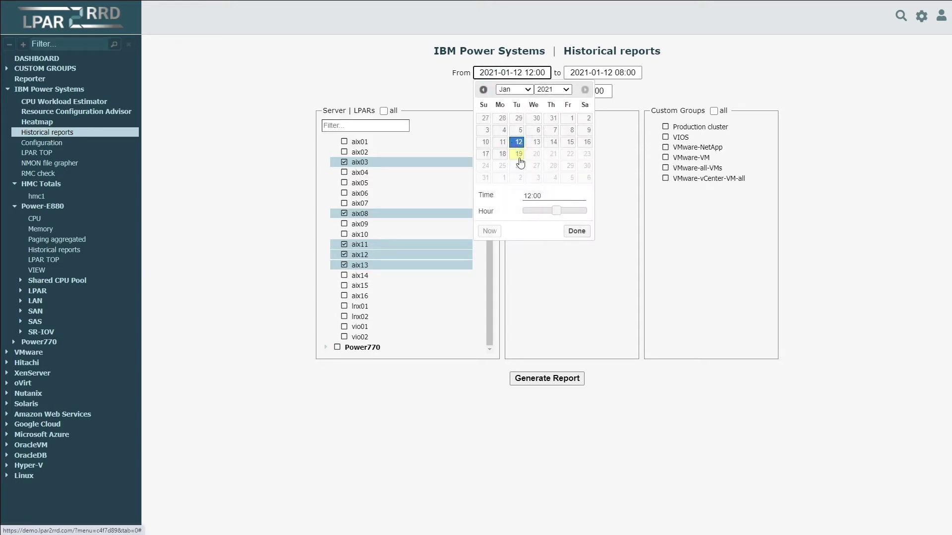
drag(556, 211, 543, 215)
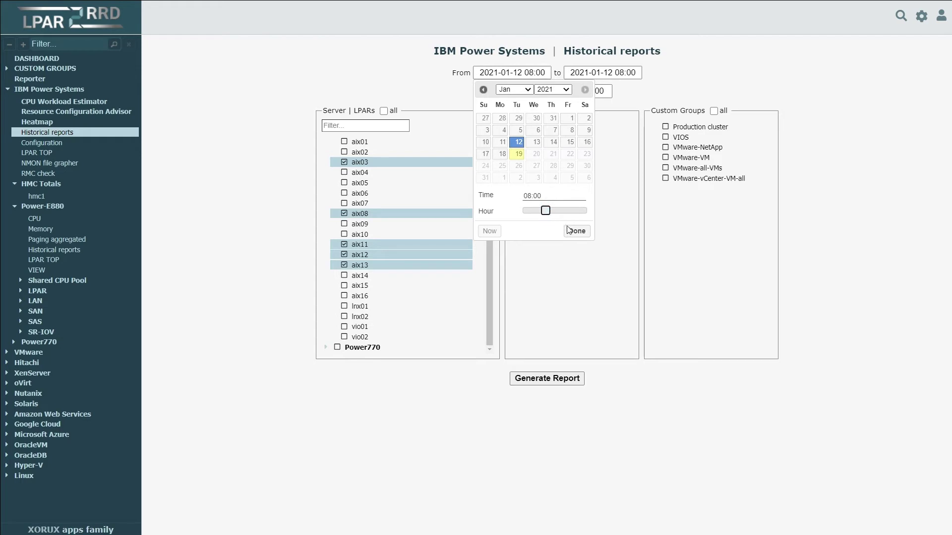
click(576, 231)
click(588, 72)
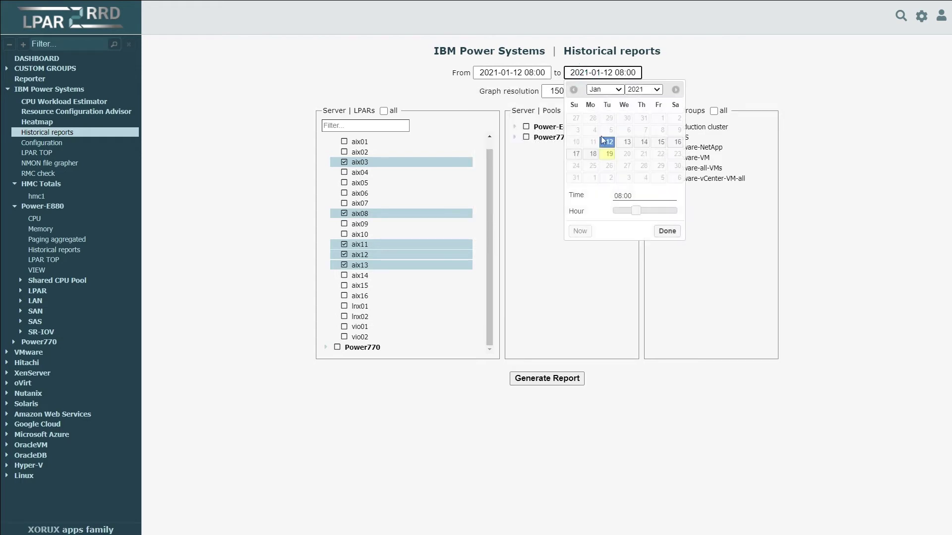
click(627, 142)
drag(638, 215, 650, 213)
click(665, 232)
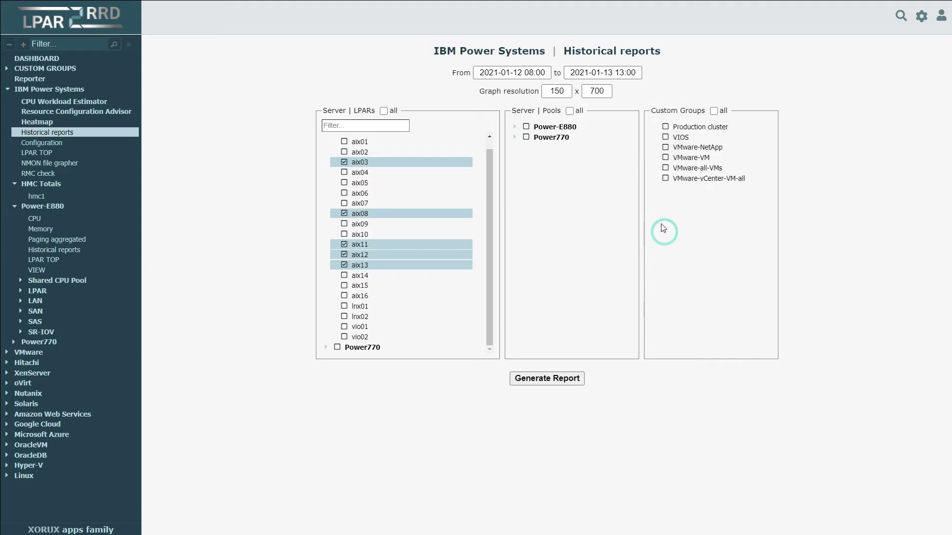
Step: Set graph height to 1000, add aix04, generate the report, then open Power-E880's VIEW page
click(594, 91)
drag(593, 91, 594, 96)
text(100)
key(BackSpace)
click(345, 173)
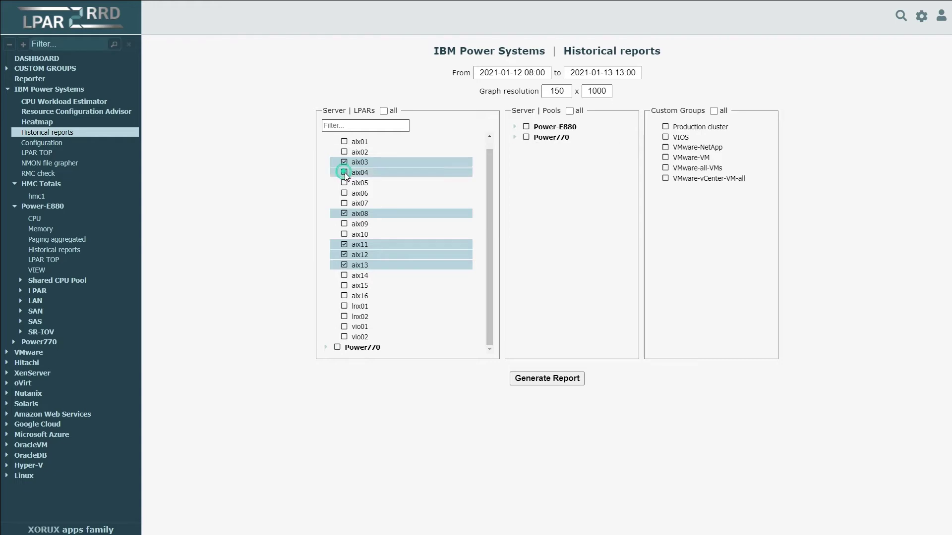
click(547, 379)
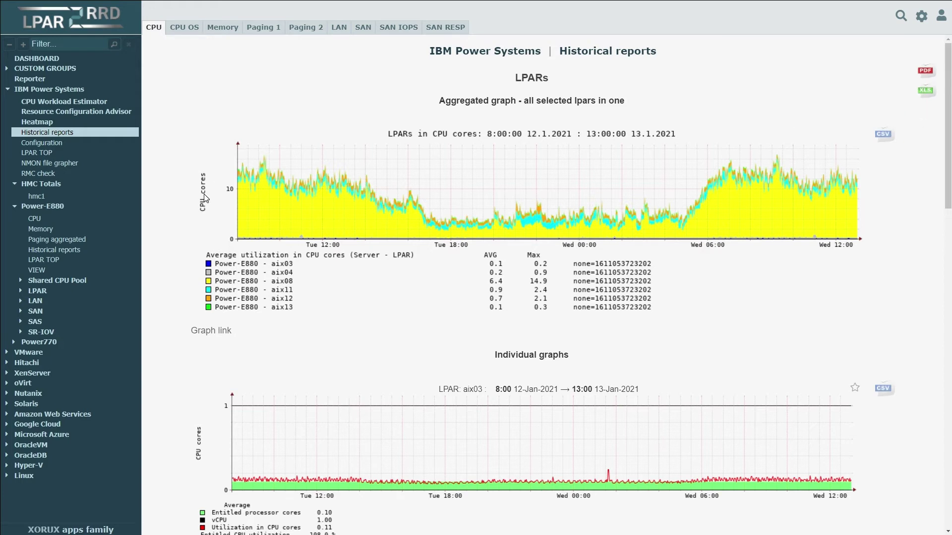
click(38, 270)
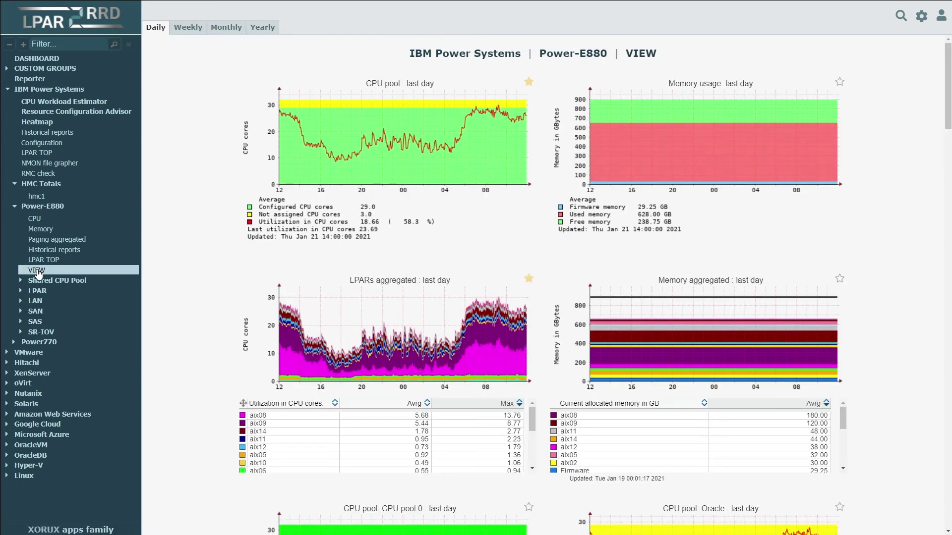
Step: Scroll through the Power-E880 VIEW page, then open its CPU graphs
scroll(180, 228, down, 5)
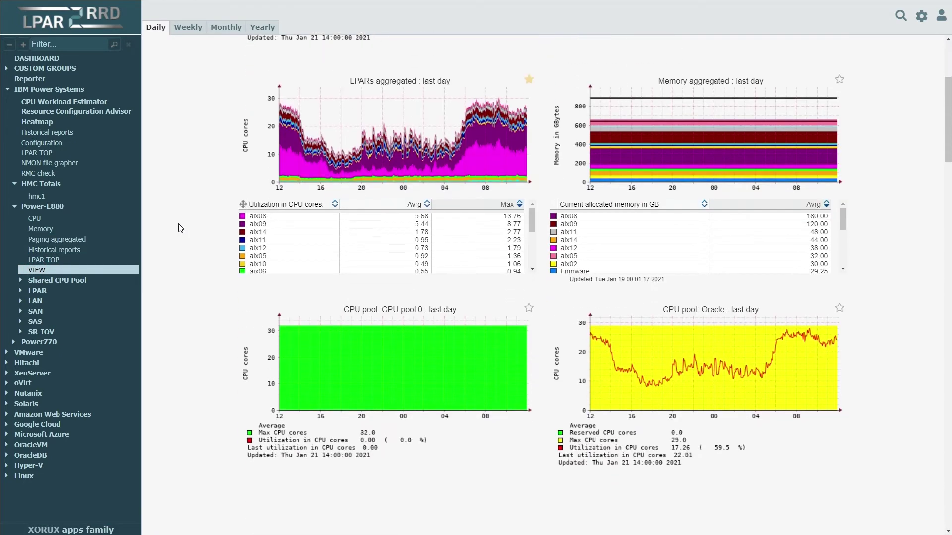
scroll(180, 228, up, 5)
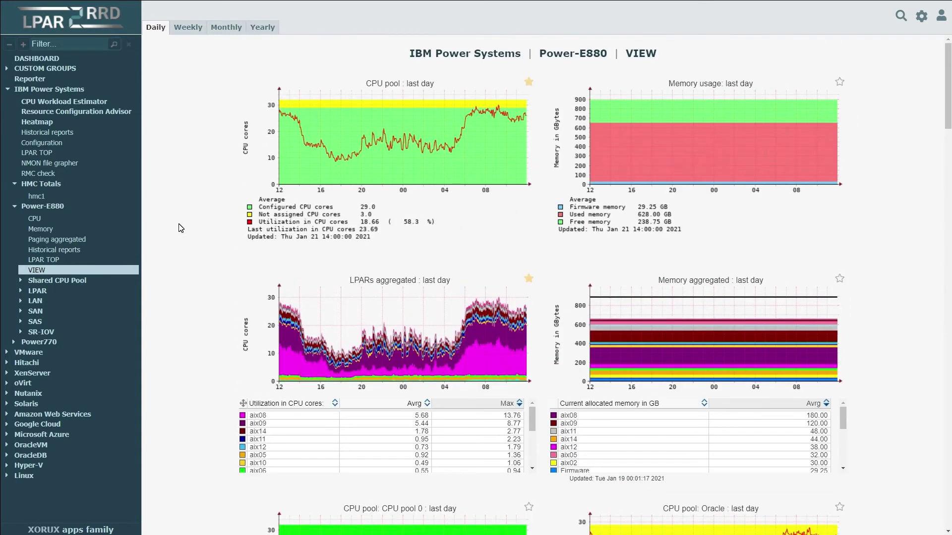
click(42, 221)
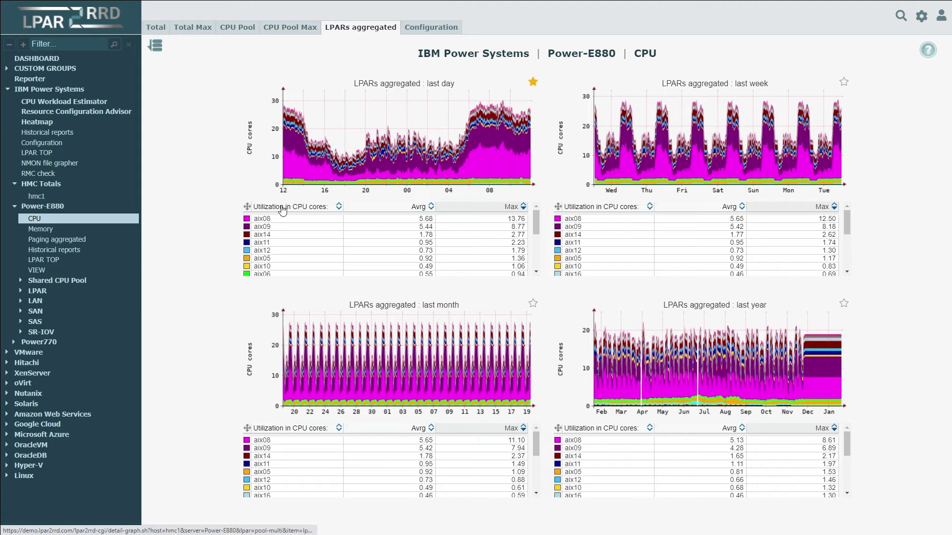
Step: Open LPAR aix08, view its CPU QUEUE, Memory, Paging 1, LAN and SAN RESP graphs, then collapse the LPAR list
click(260, 220)
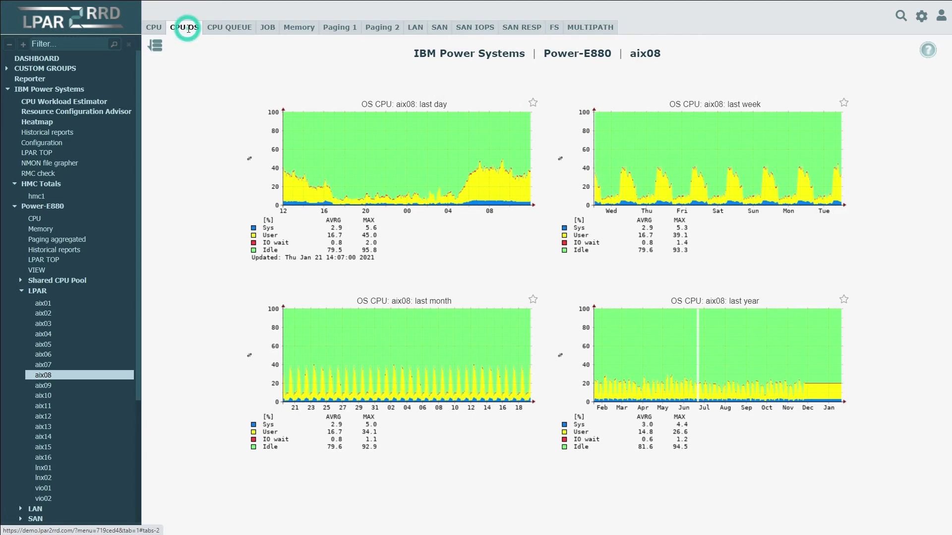
click(222, 29)
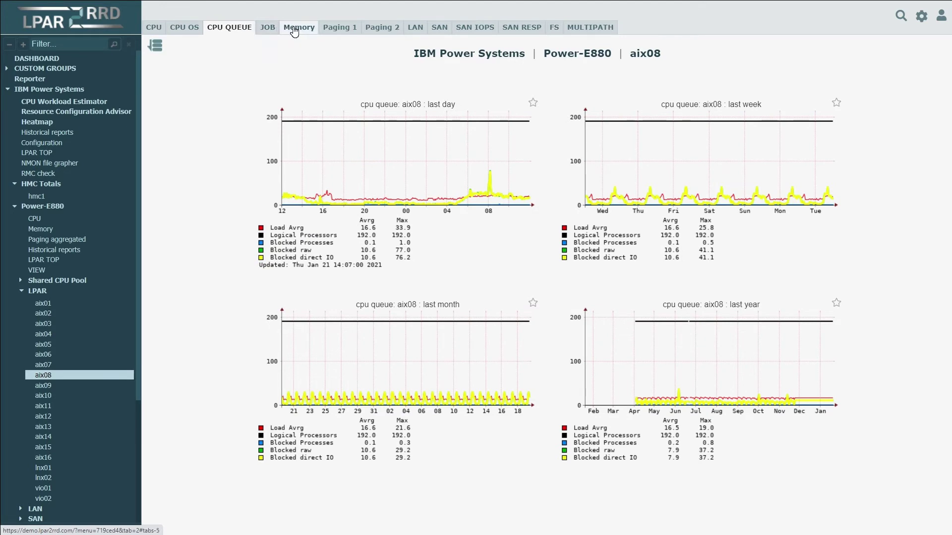
click(294, 30)
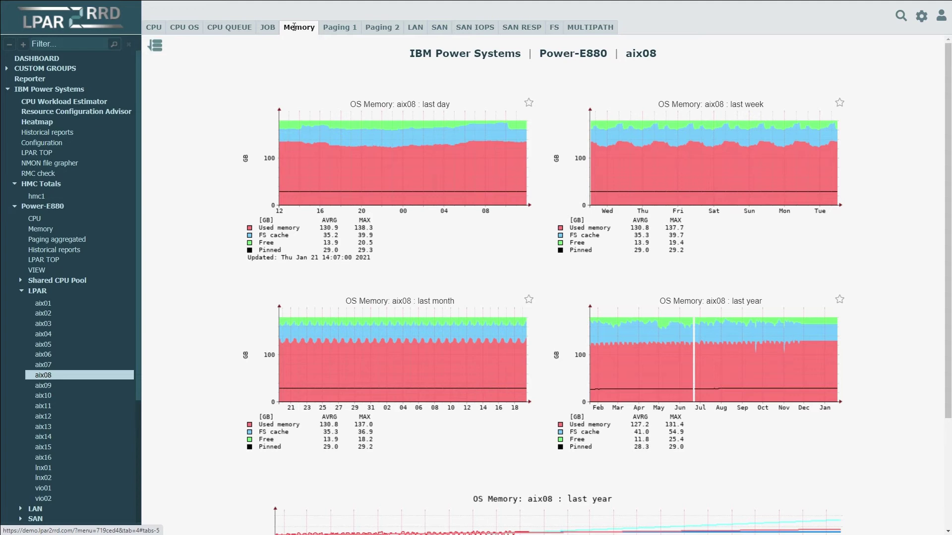
click(332, 31)
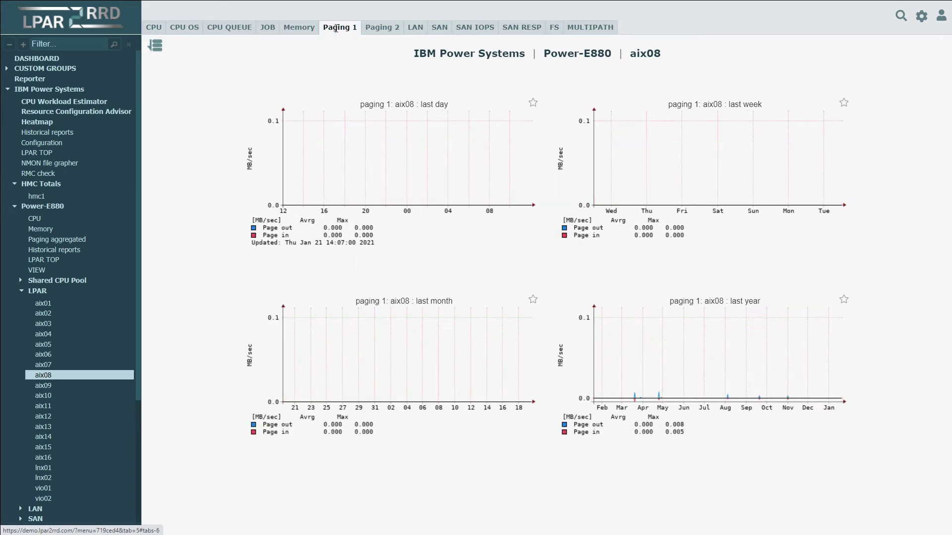
click(415, 29)
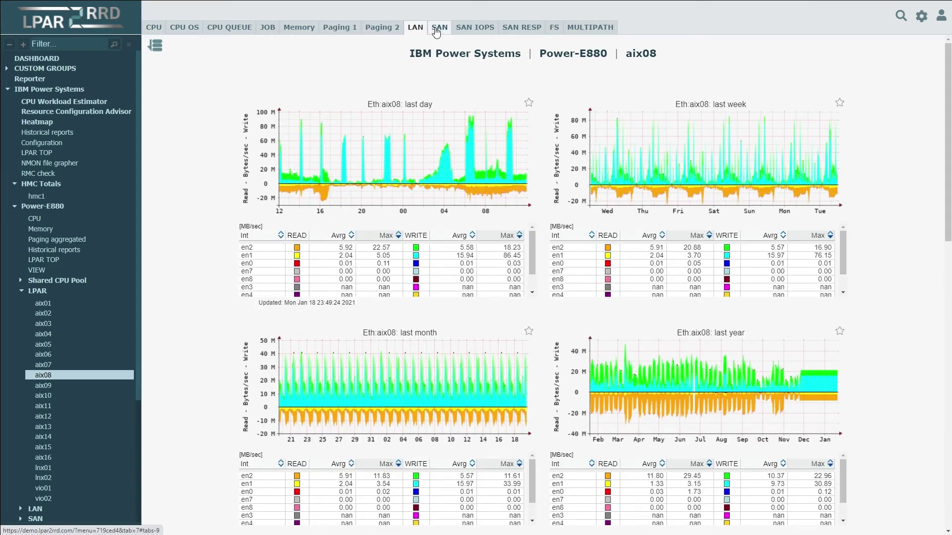
click(527, 30)
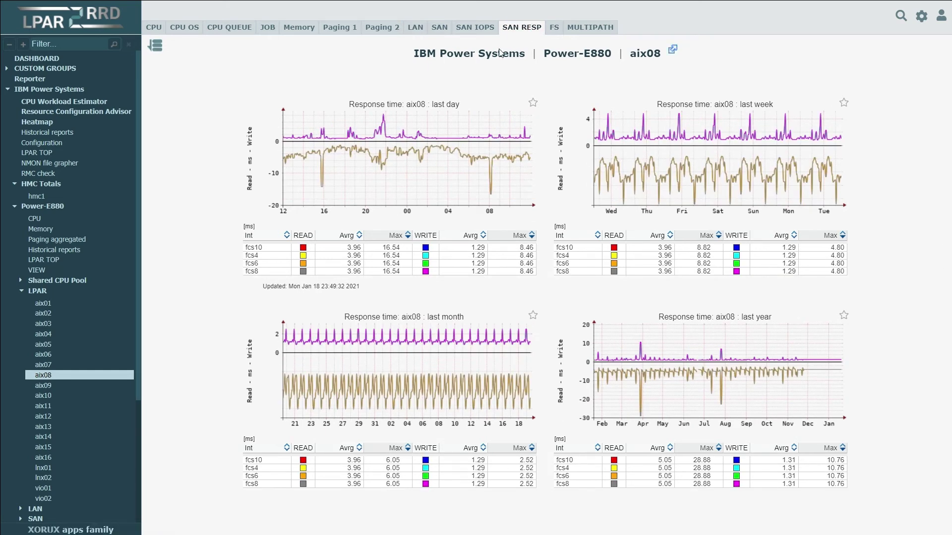
click(36, 292)
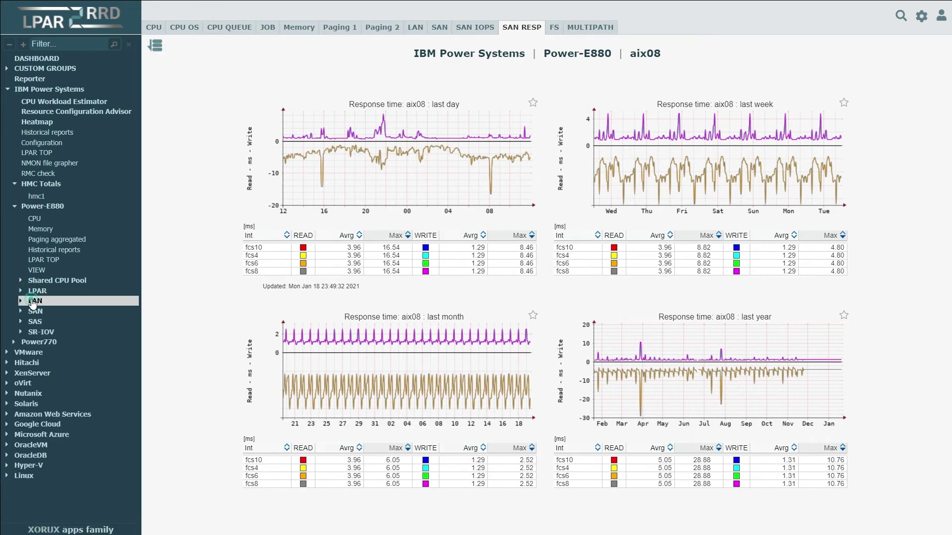
Step: Review Power-E880's LAN, SAN, SAS and SR-IOV totals, then open the first SR-IOV port's graphs
click(33, 301)
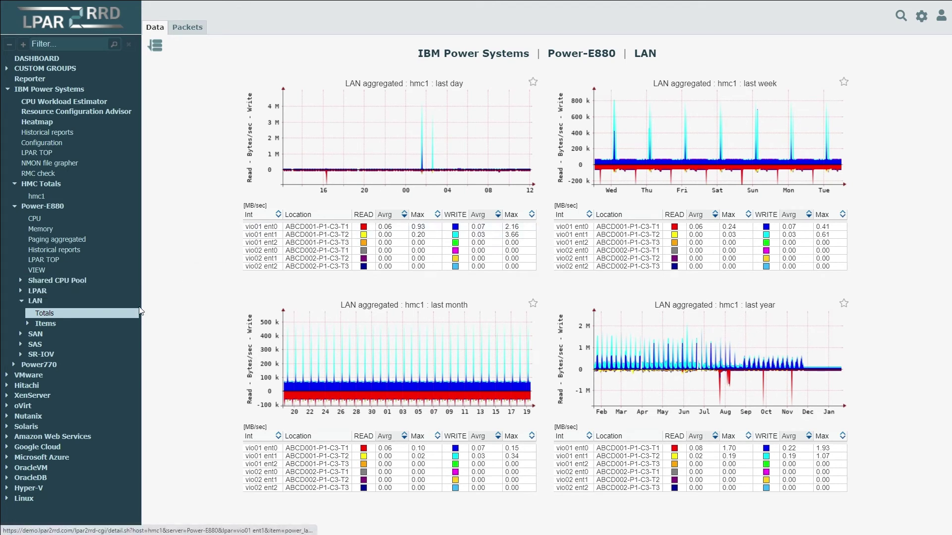
click(44, 335)
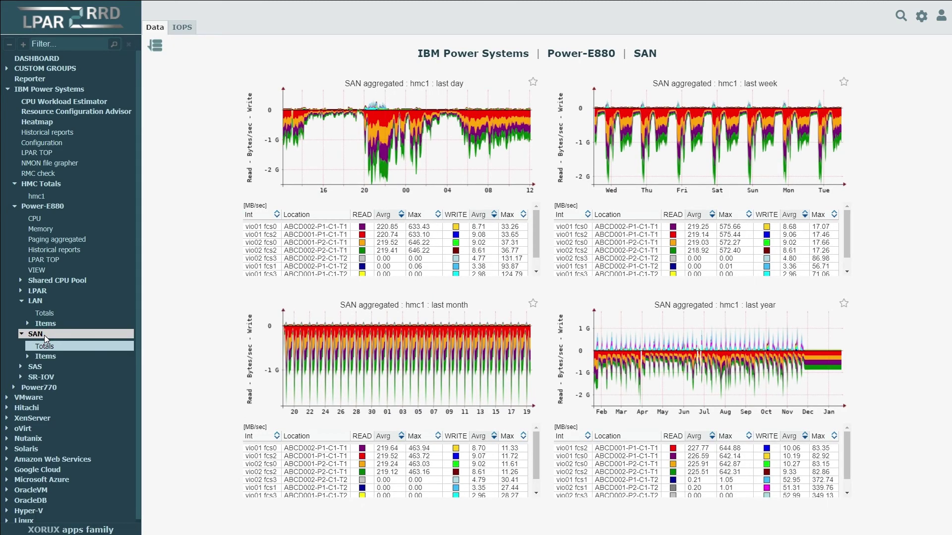
click(40, 369)
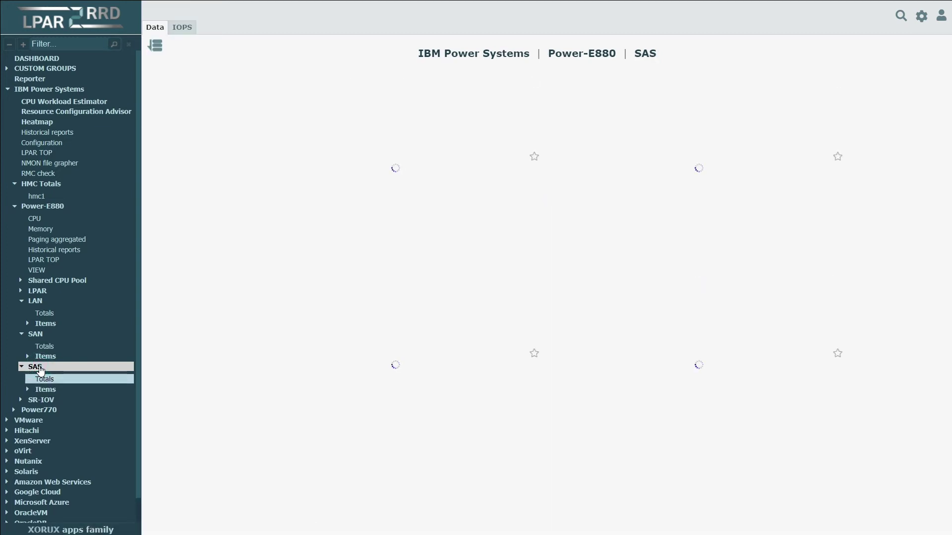
scroll(40, 369, down, 1)
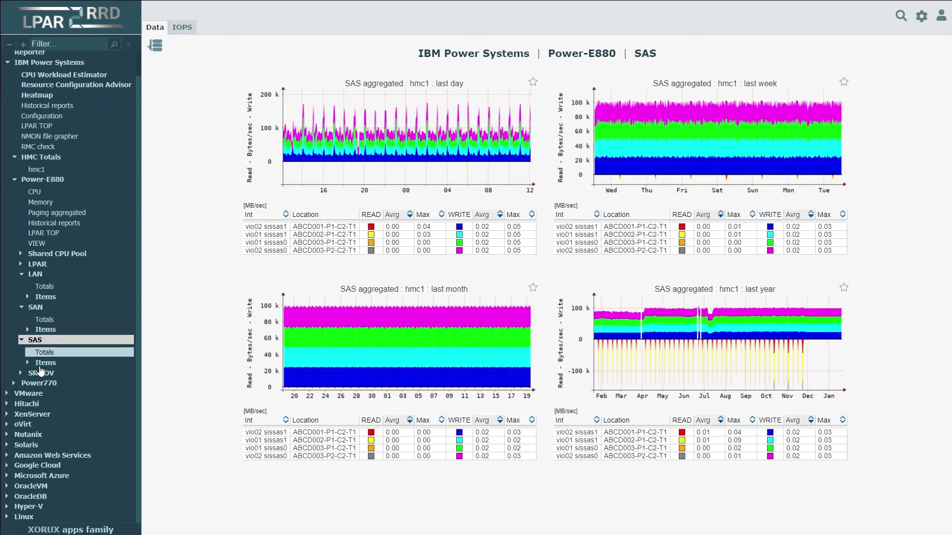
click(41, 373)
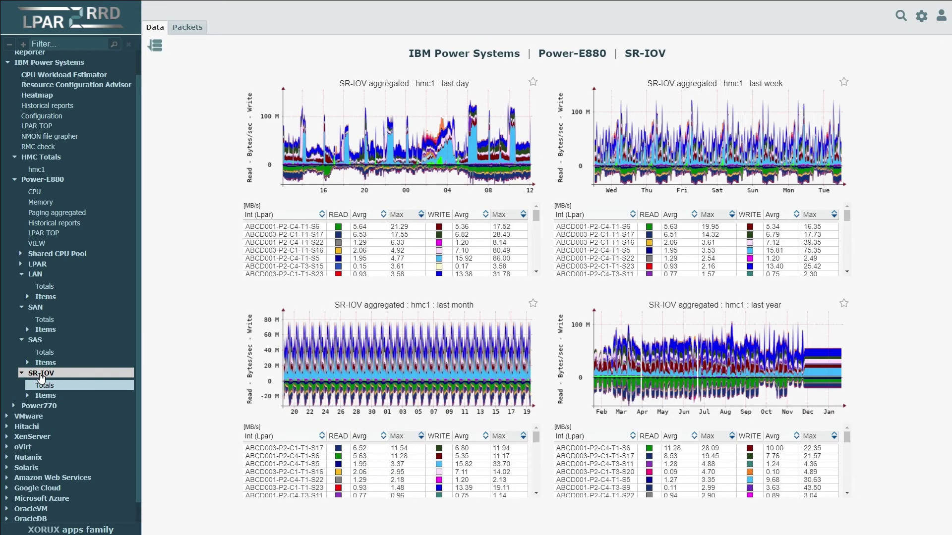
click(45, 396)
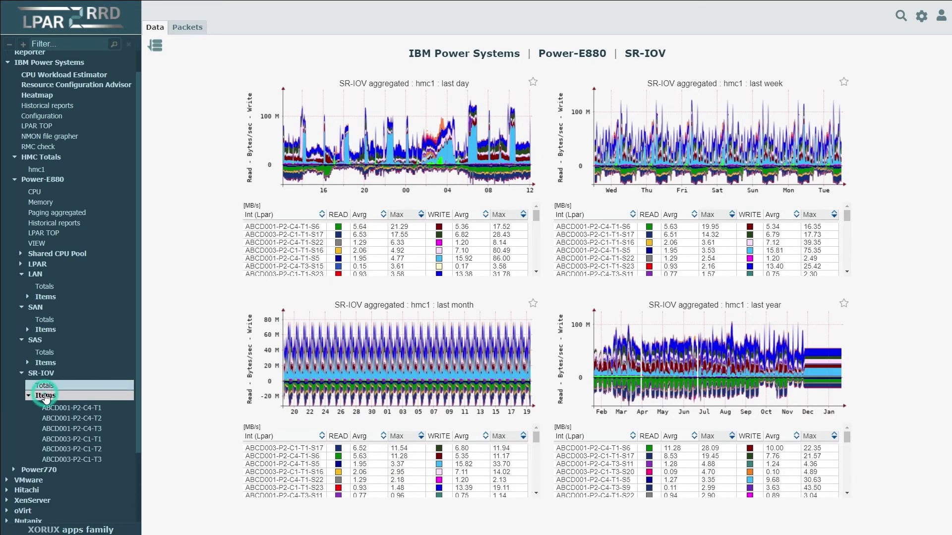
click(53, 408)
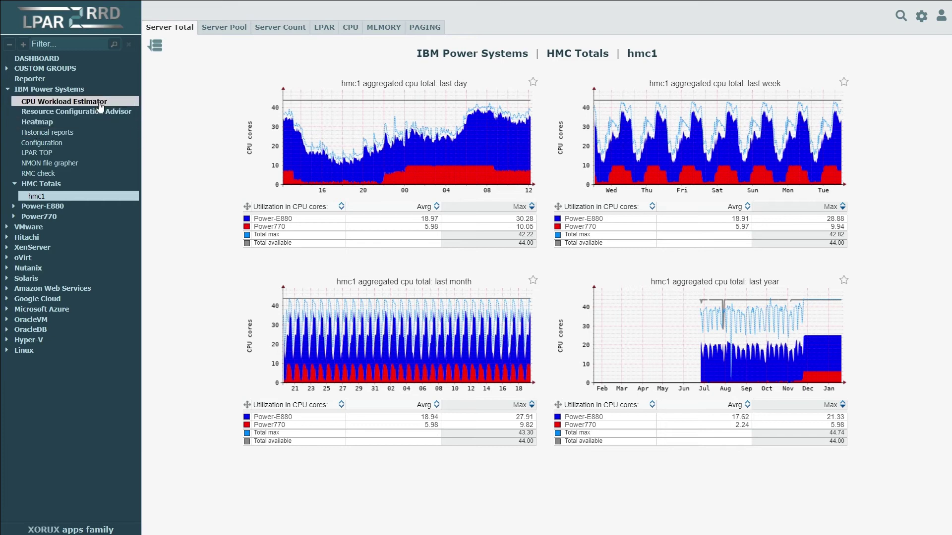
Step: In the CPU Workload Estimator, keep rPerf and set the range 2021-01-06 to 2021-01-08
click(100, 102)
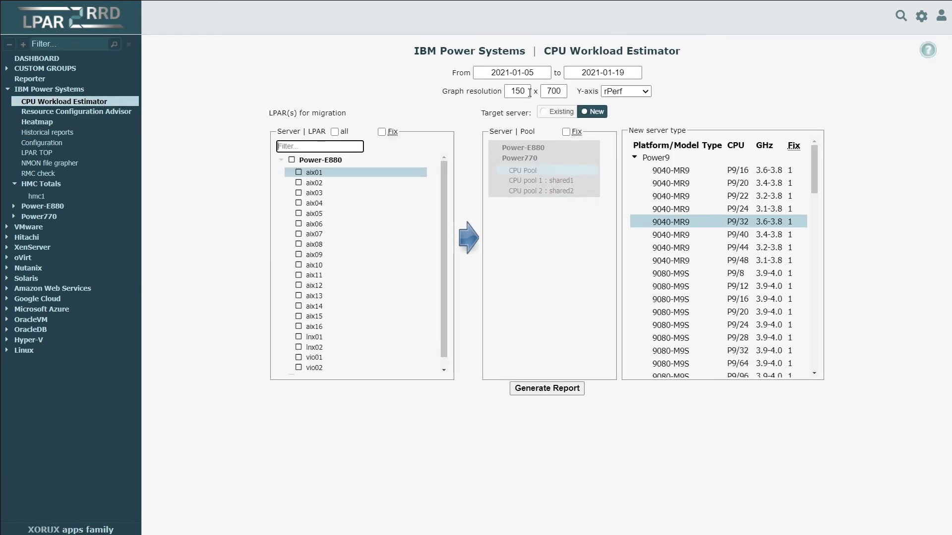
click(645, 91)
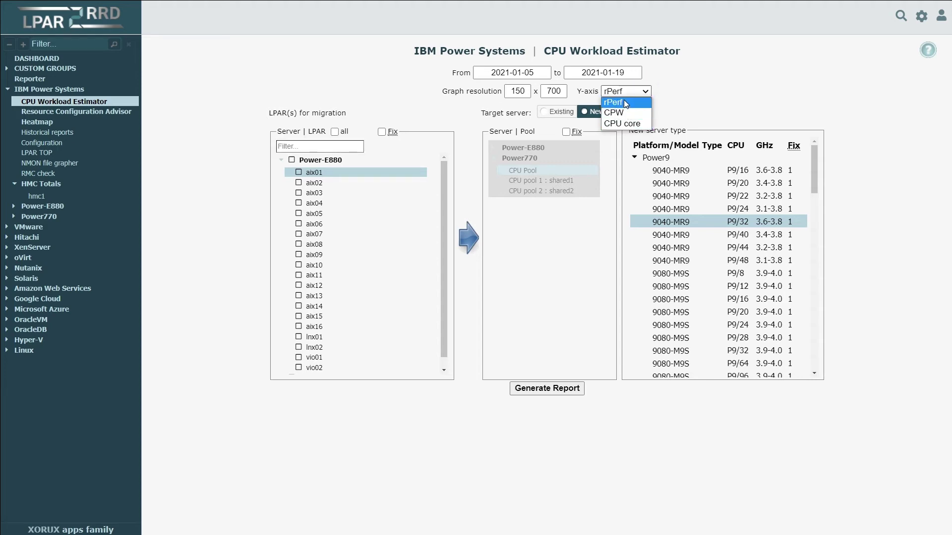
click(624, 93)
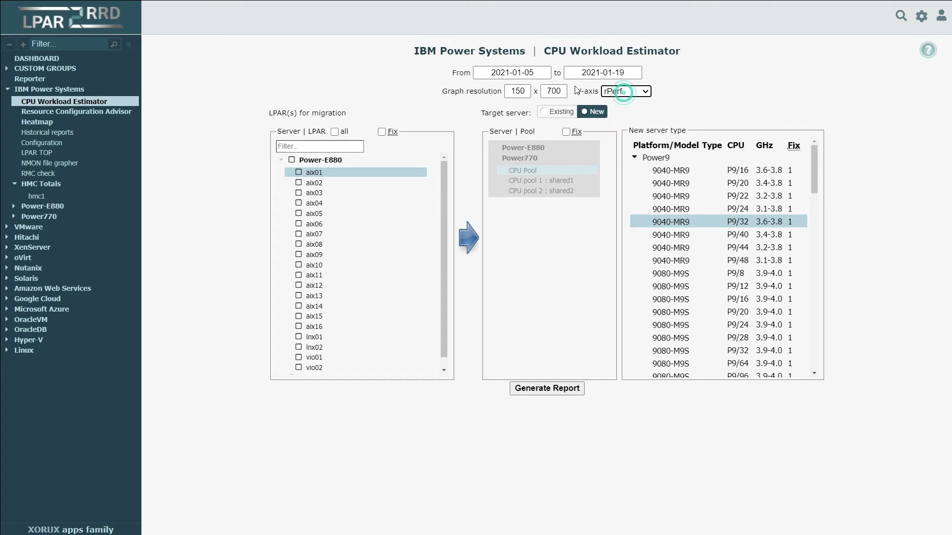
click(527, 73)
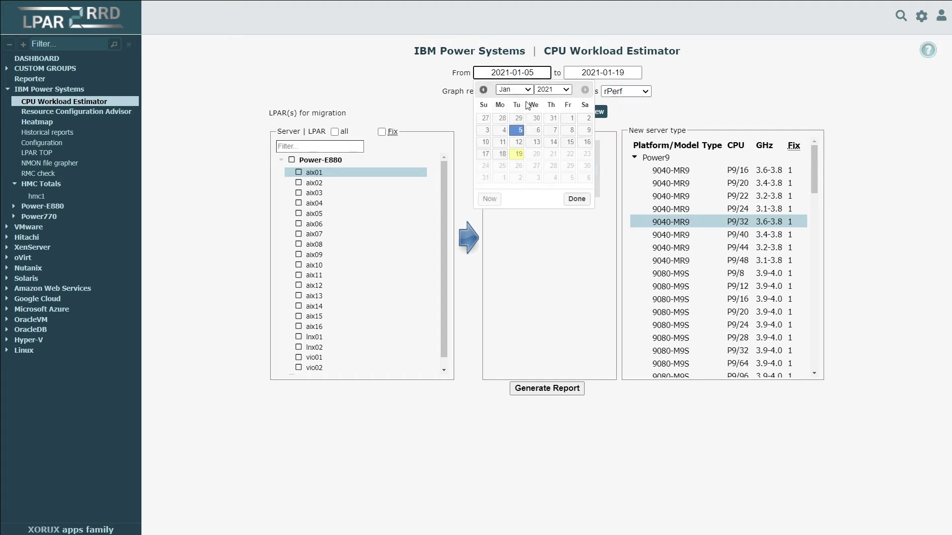
click(536, 130)
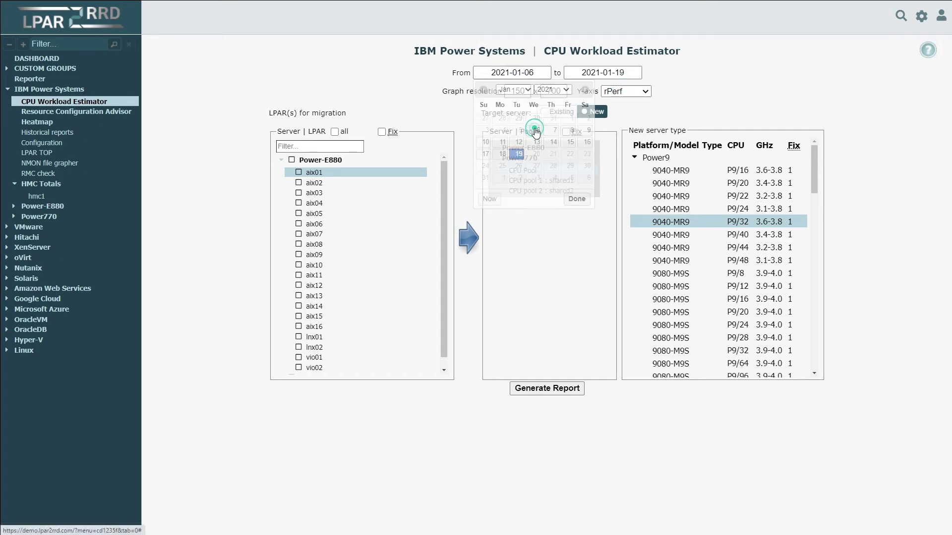
click(584, 74)
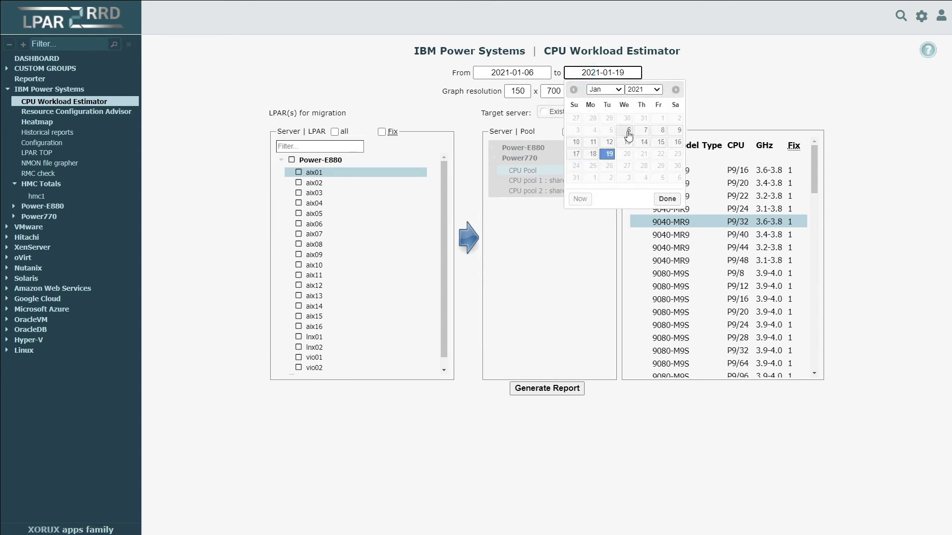
click(662, 131)
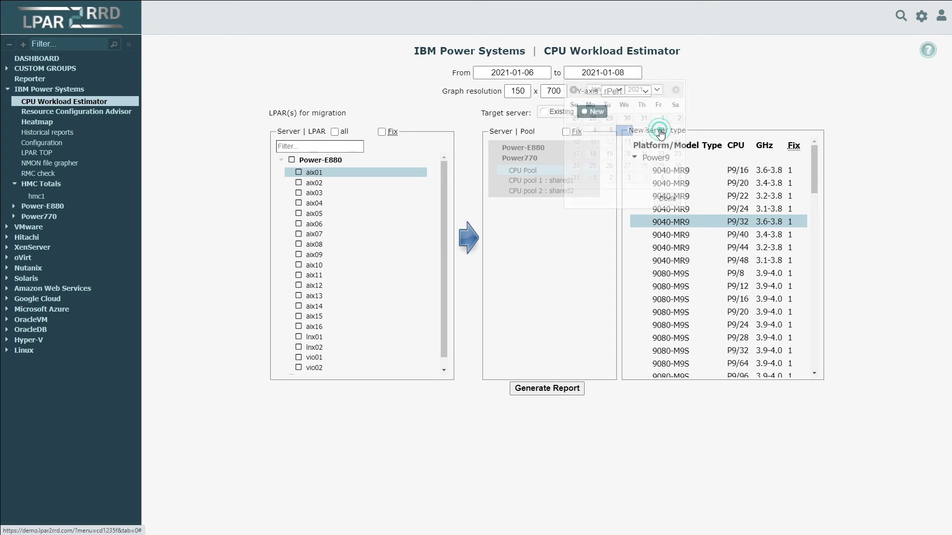
Step: Migrate aix08, aix09 and aix10 to a new 9040-MR9 P9/24 server and generate the report
click(570, 112)
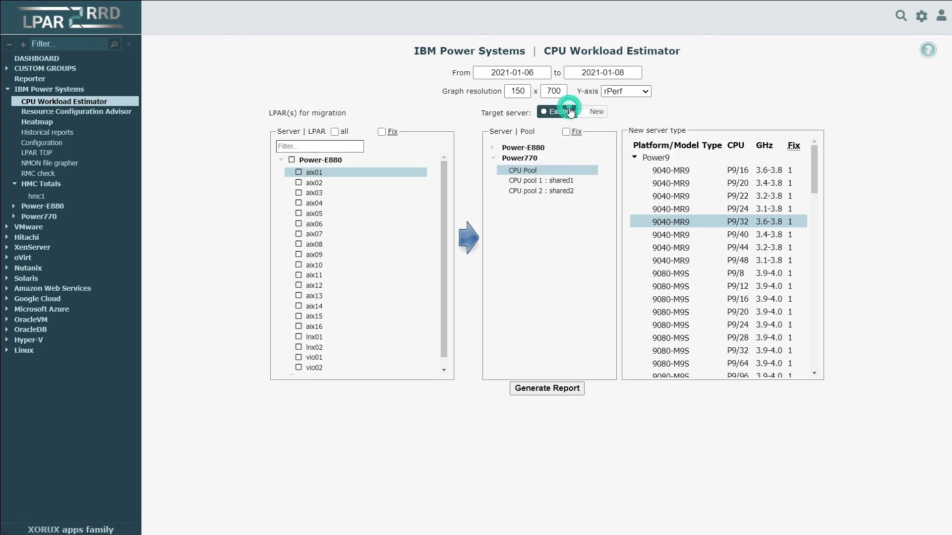
click(591, 112)
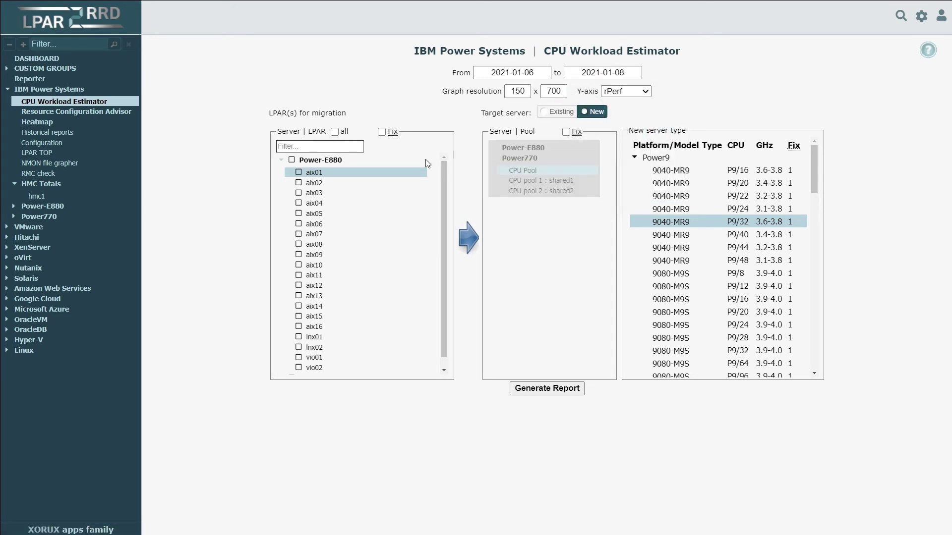
click(298, 246)
click(299, 256)
click(300, 265)
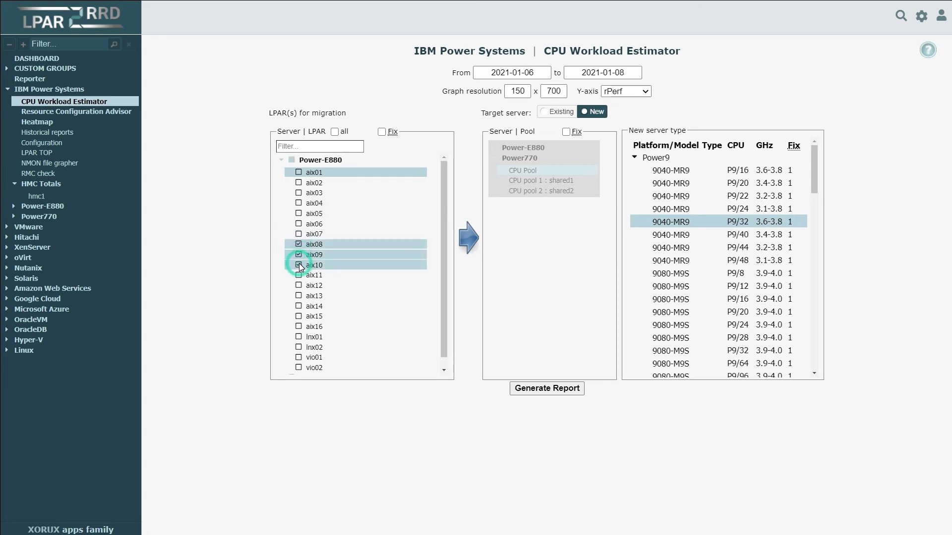
click(703, 223)
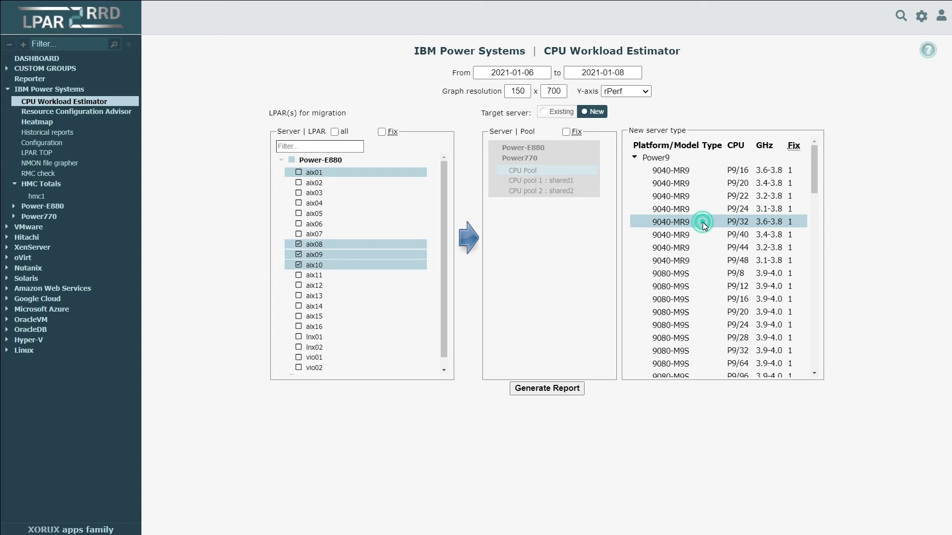
click(703, 208)
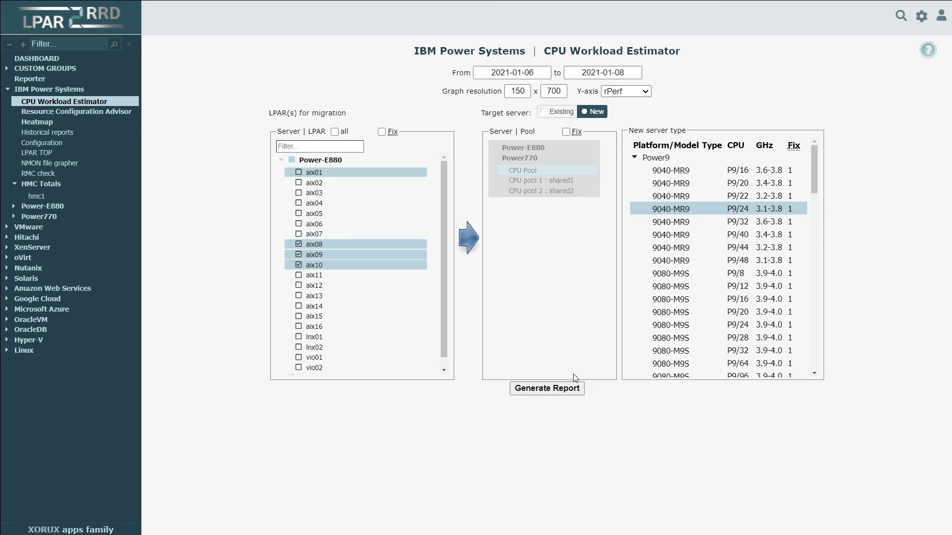
click(547, 391)
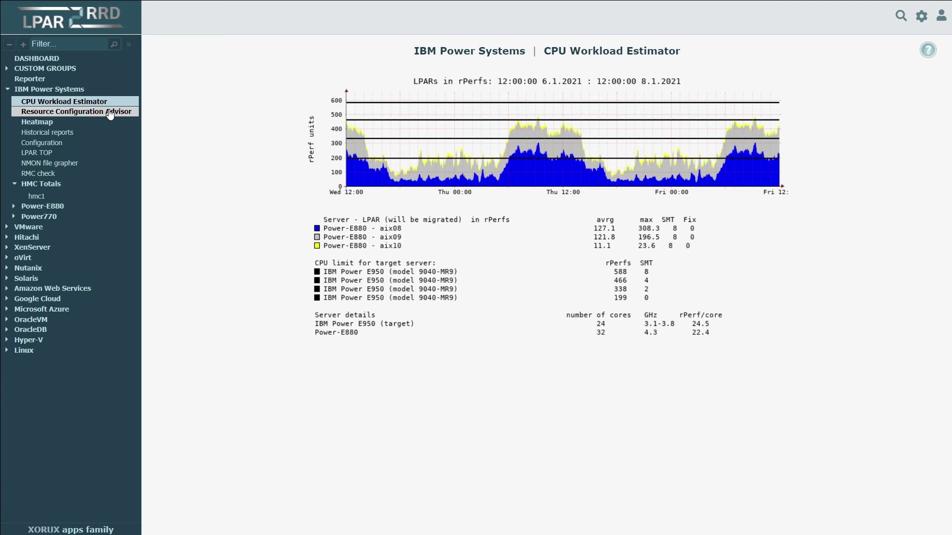
Step: Compare the advisor's CPU day and CPU week entitlement and VP recommendations, ending on CPU day
click(110, 113)
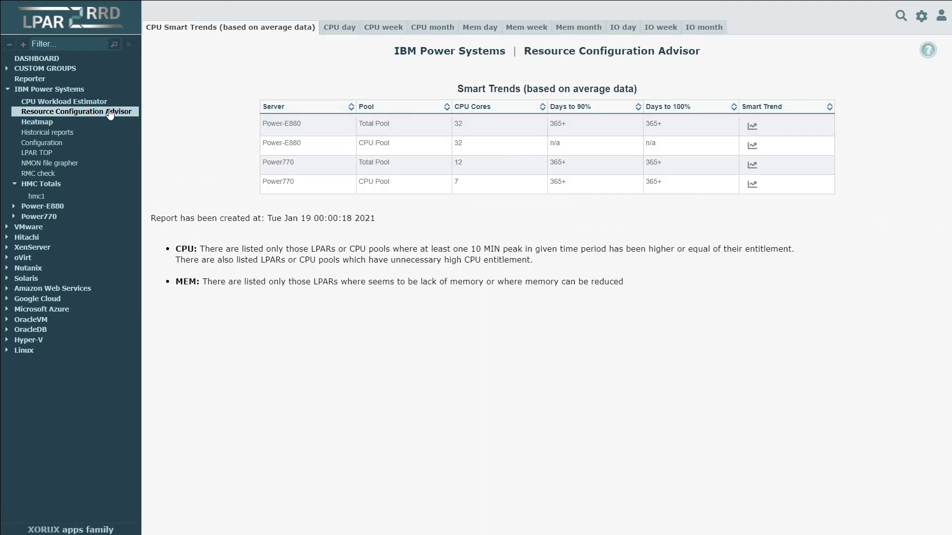
click(335, 29)
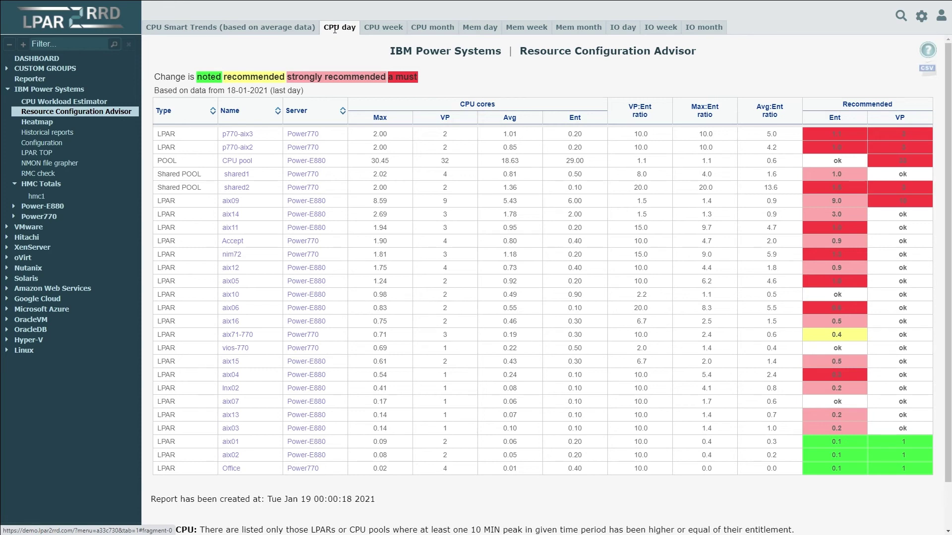
click(373, 31)
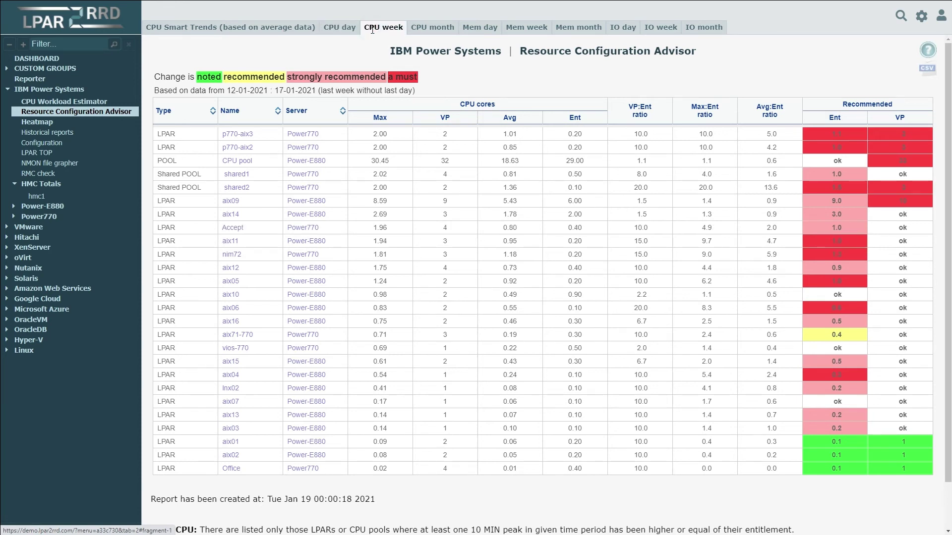
click(331, 32)
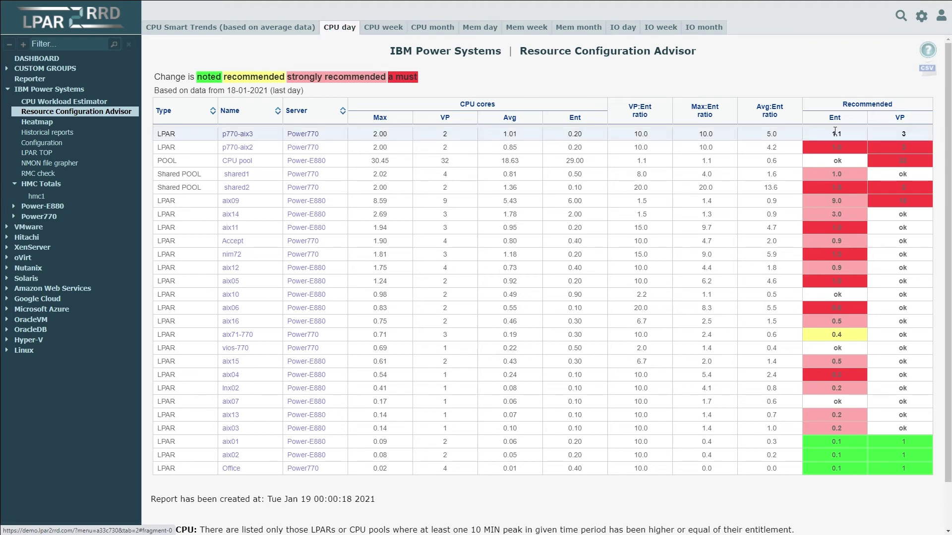
mouse_move(834, 131)
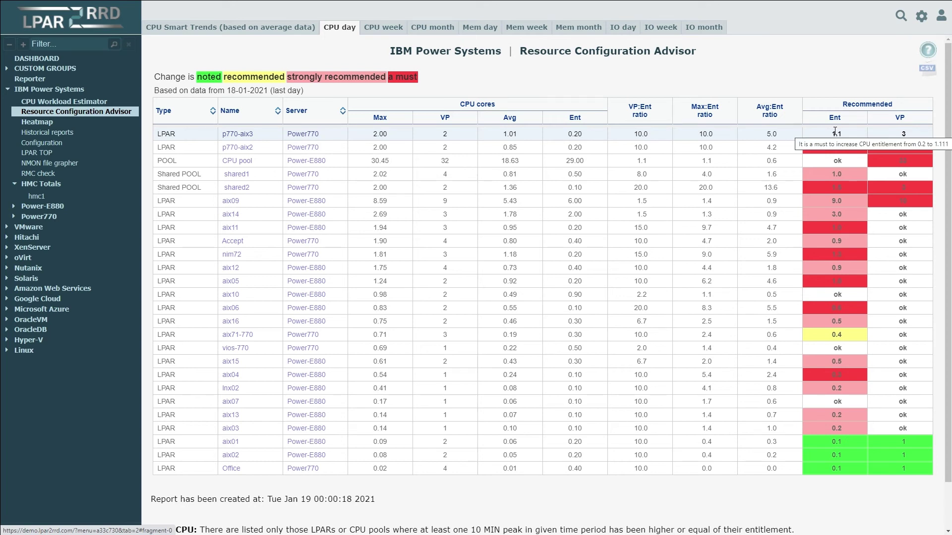
mouse_move(842, 442)
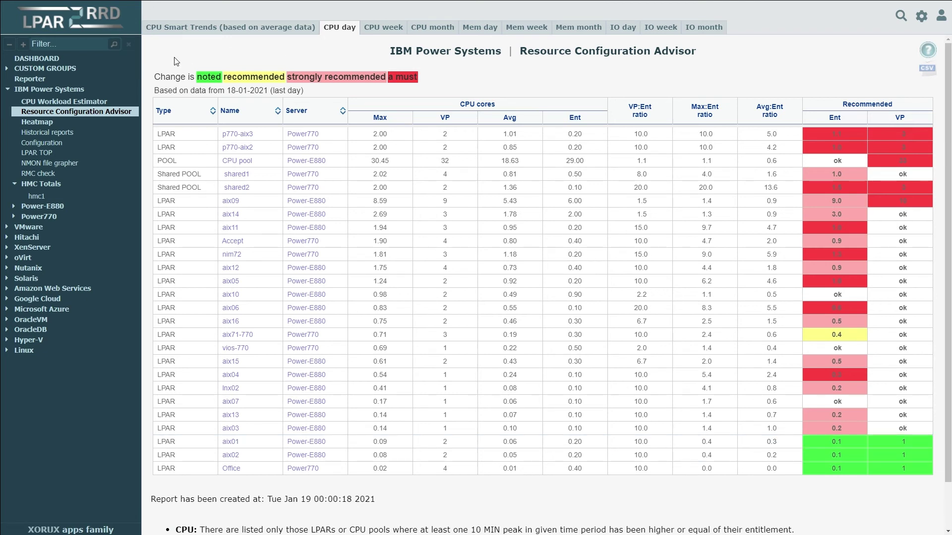
Step: Inspect the Heatmap cells and Server view, then show the LPAR CPU Table led by p770-aix3 at 98%
click(56, 122)
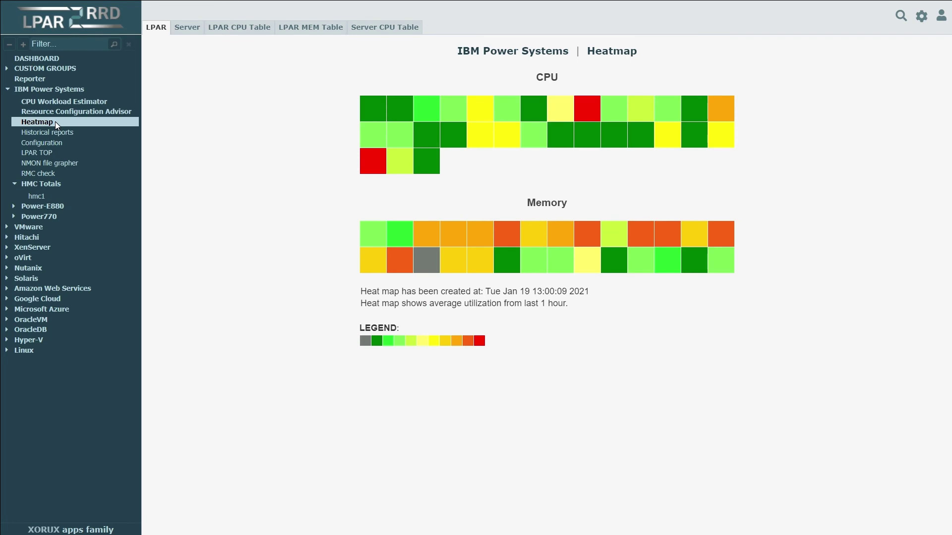
mouse_move(471, 105)
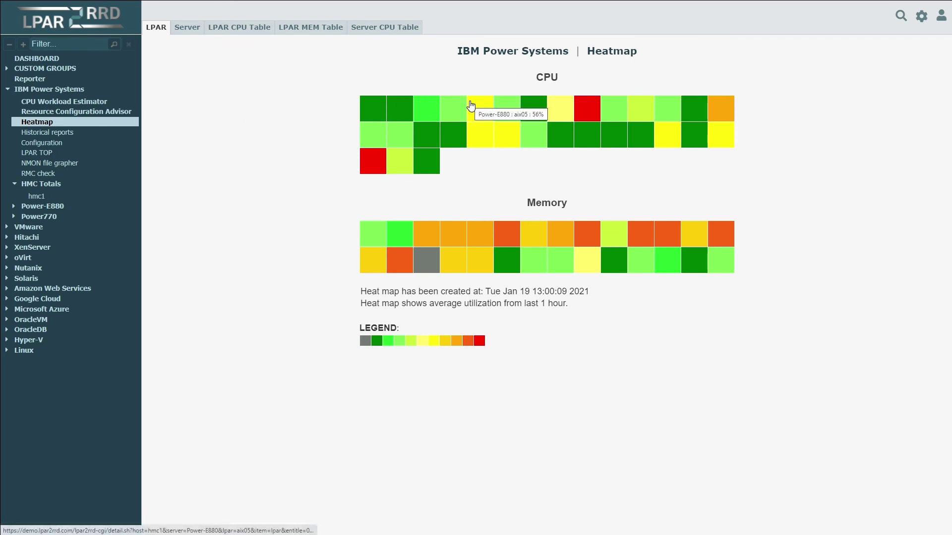
mouse_move(445, 141)
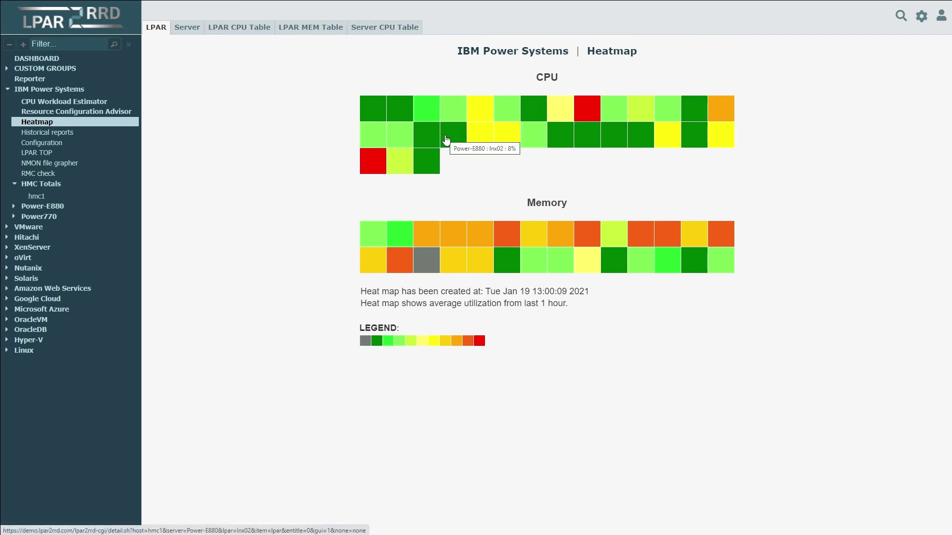
click(191, 29)
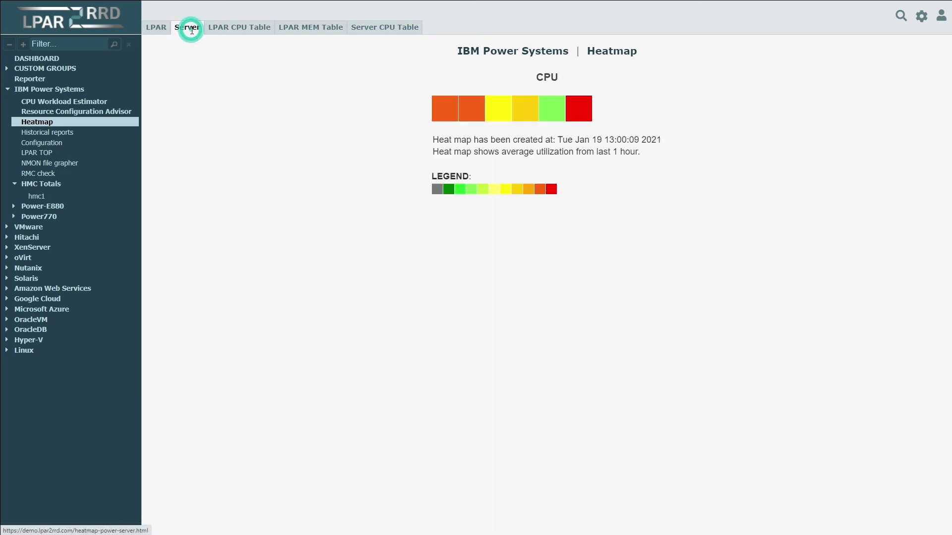
click(232, 29)
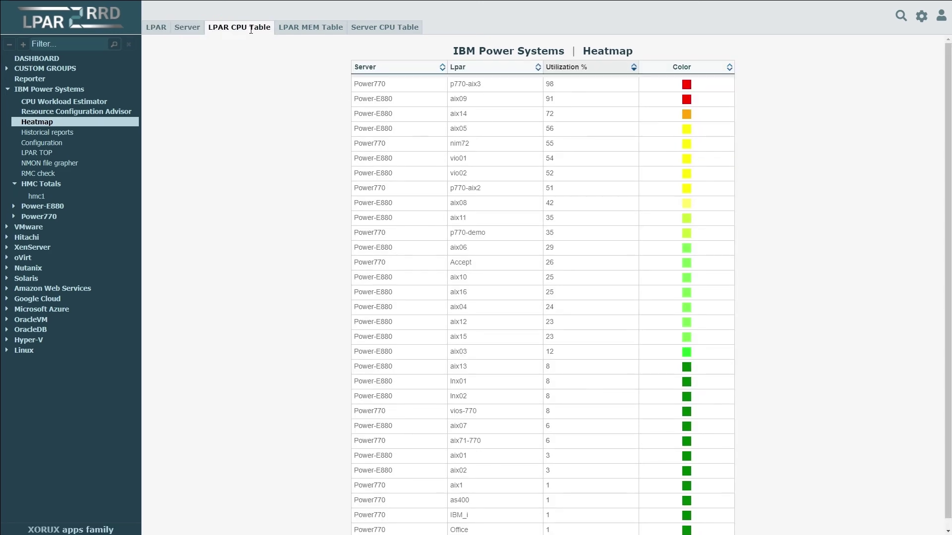
Step: Browse the Enterprise Pool, Interfaces, VSCSI and NPIV configuration tabs, then view Power-E880's overview
click(50, 143)
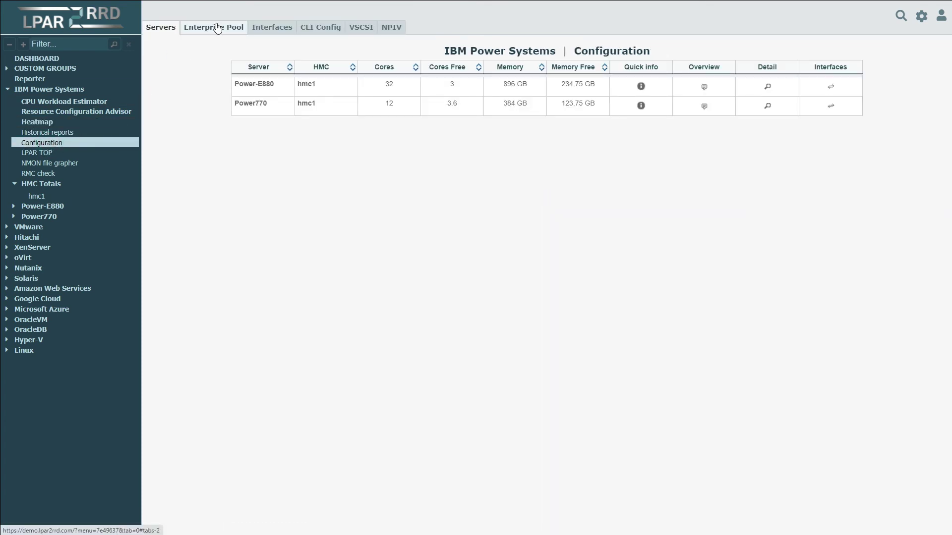
click(193, 28)
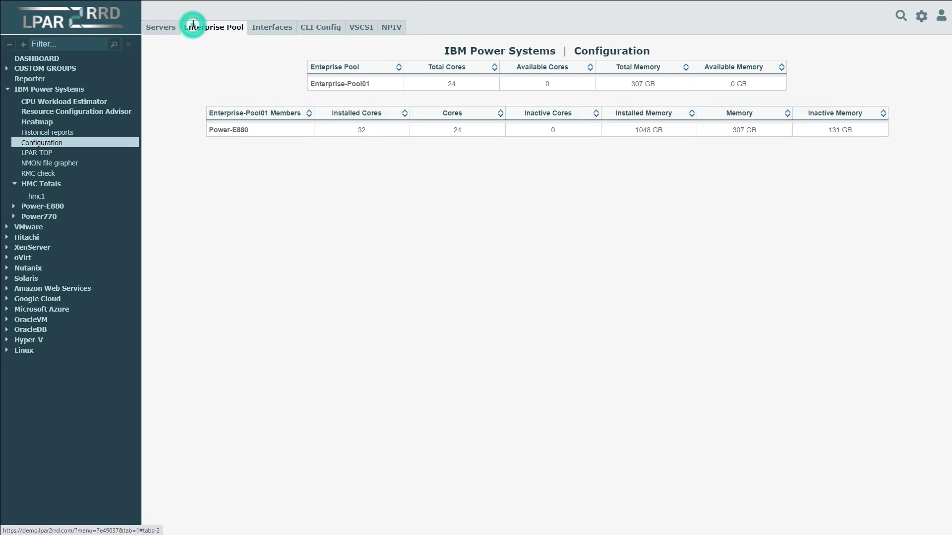
click(265, 29)
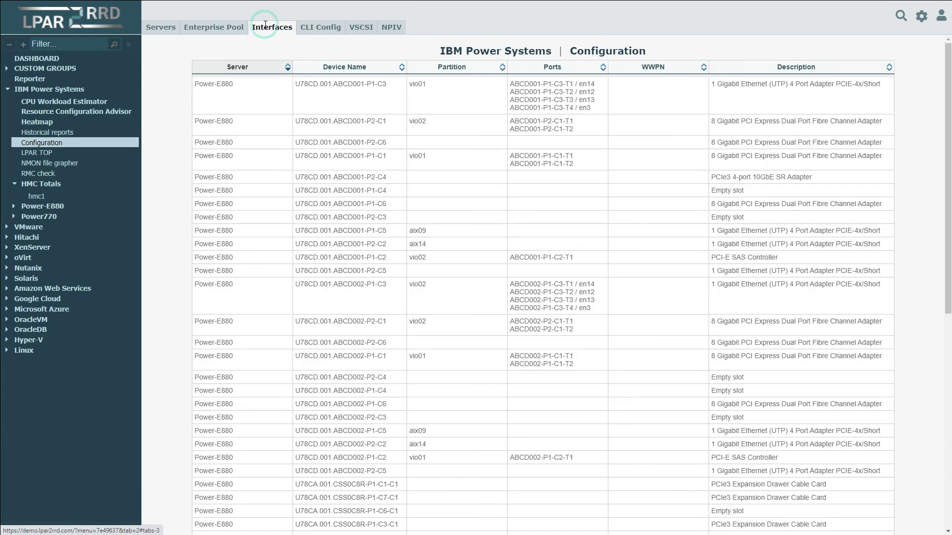
click(357, 26)
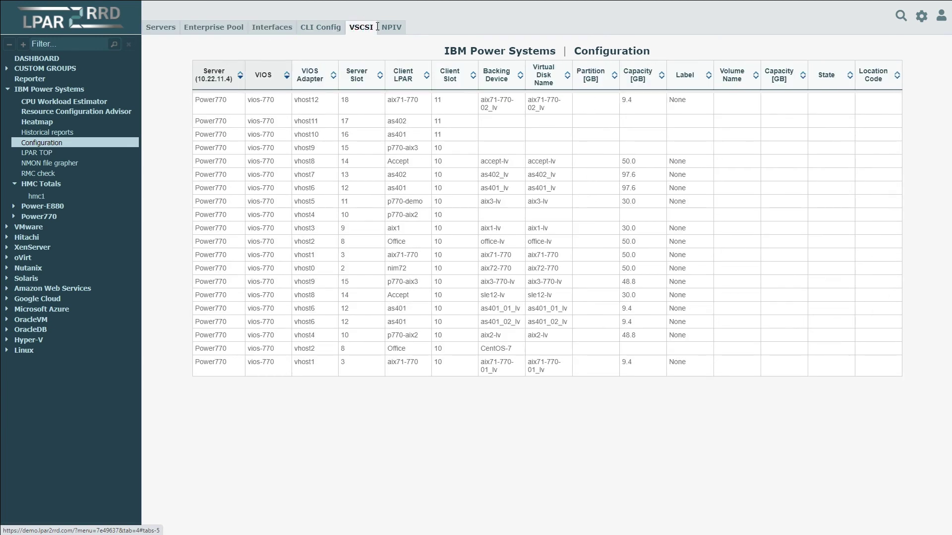
click(380, 27)
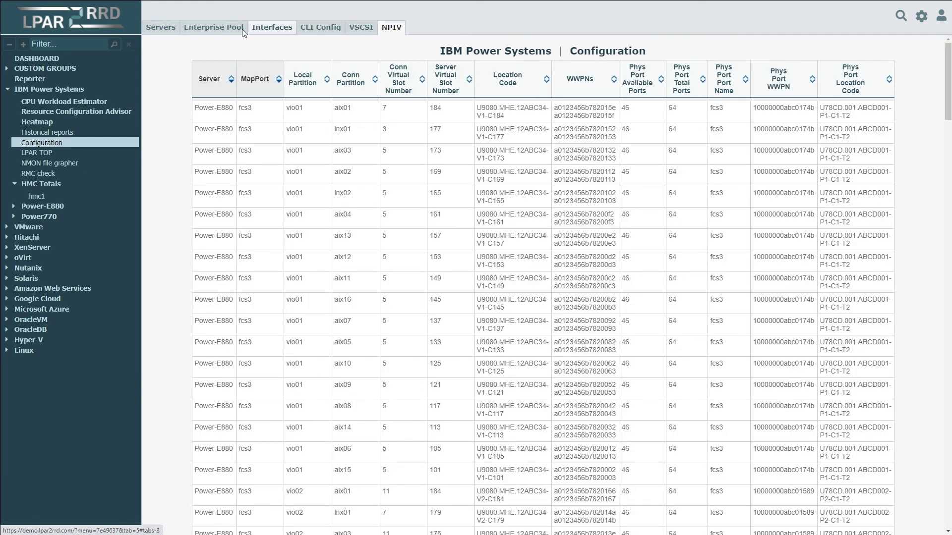
click(175, 32)
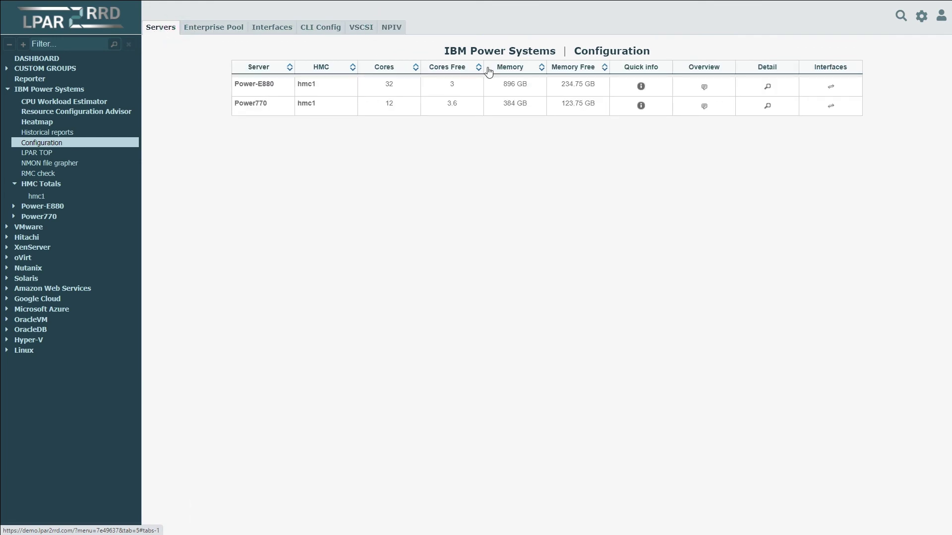
click(703, 86)
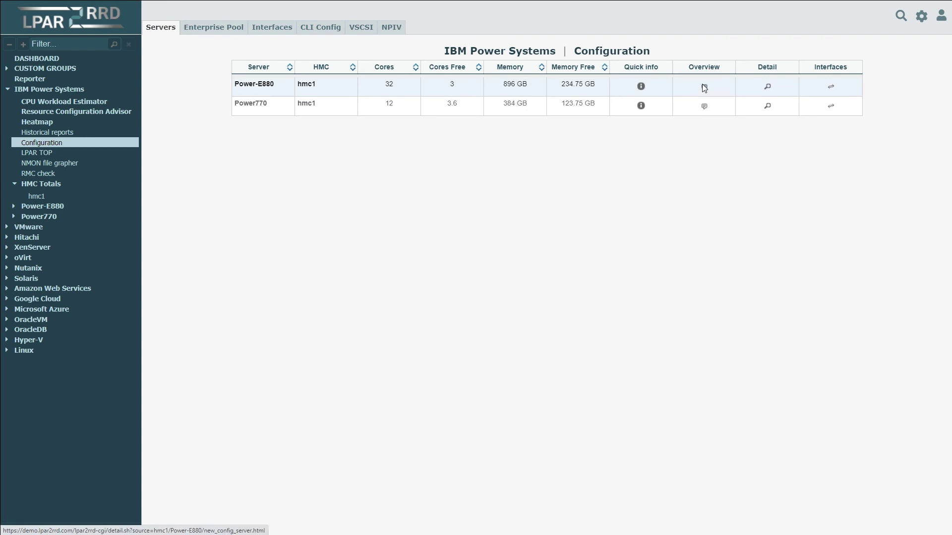